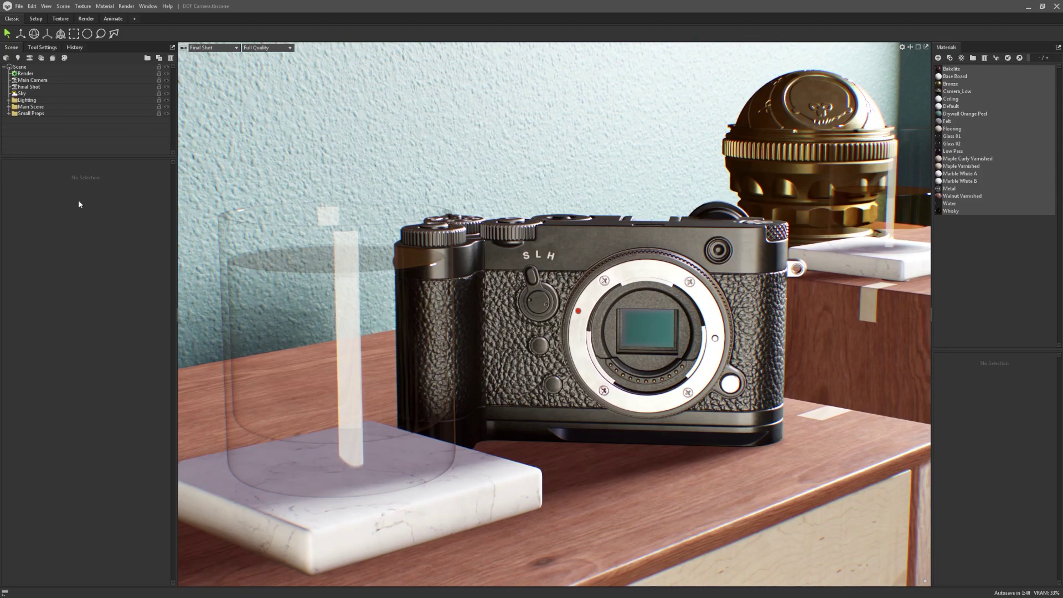
# Set the Final Shot camera's Lens > Focus Depth of Field to Post Effect
pyautogui.click(100, 86)
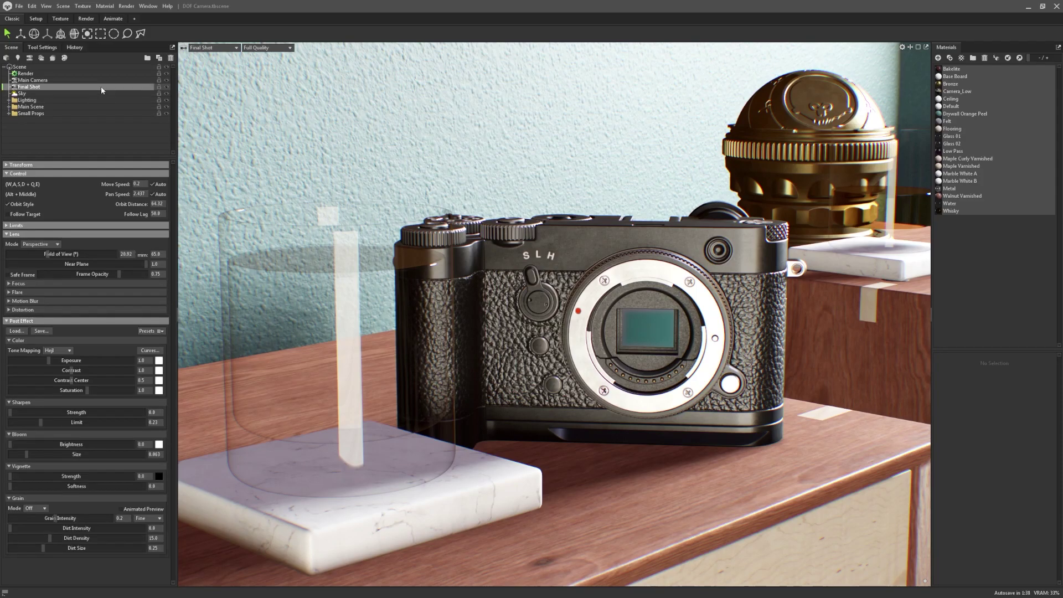
pyautogui.click(19, 283)
pyautogui.click(58, 294)
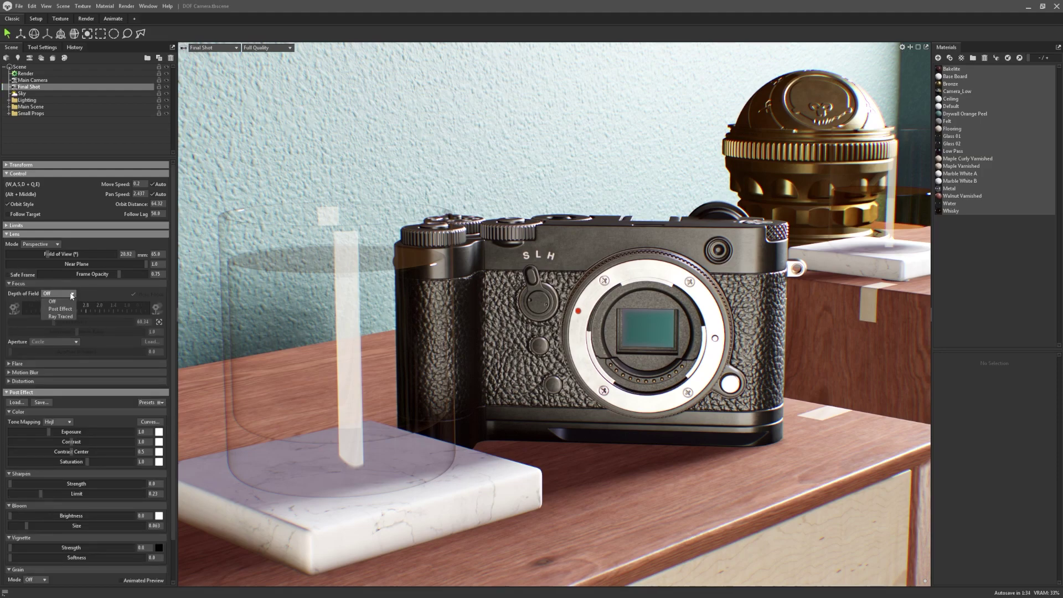
pyautogui.click(60, 309)
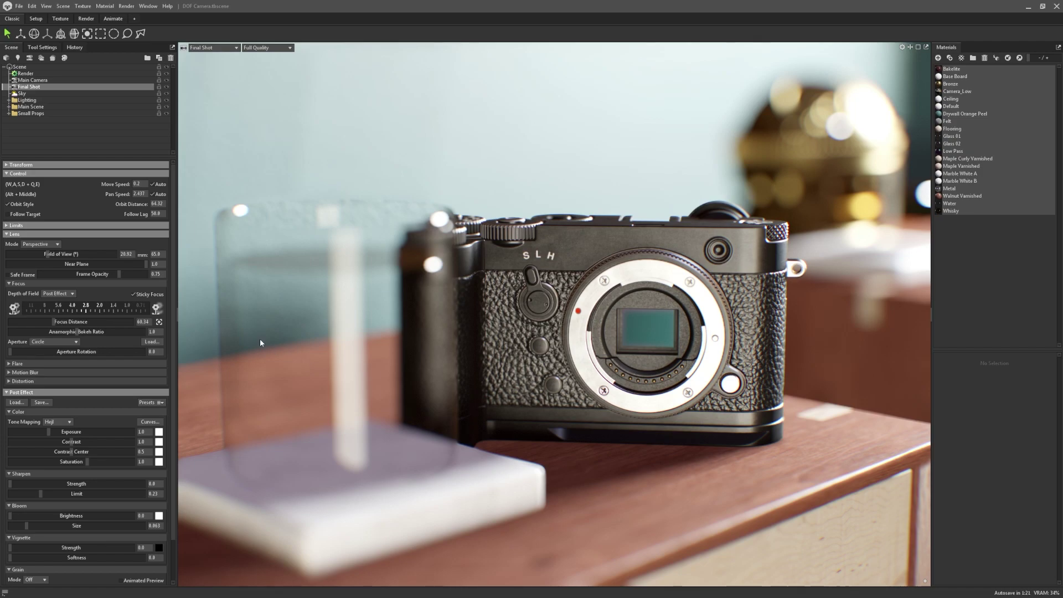
# Enable Use Ray Tracing in Render settings and set Final Shot's Depth of Field to Ray Traced
pyautogui.click(121, 74)
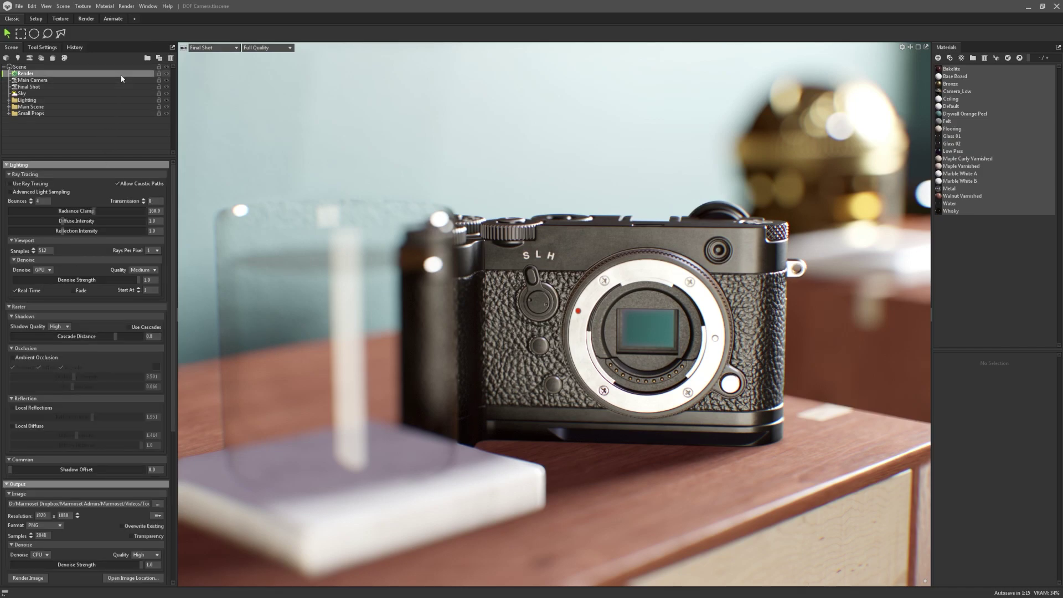
pyautogui.click(33, 184)
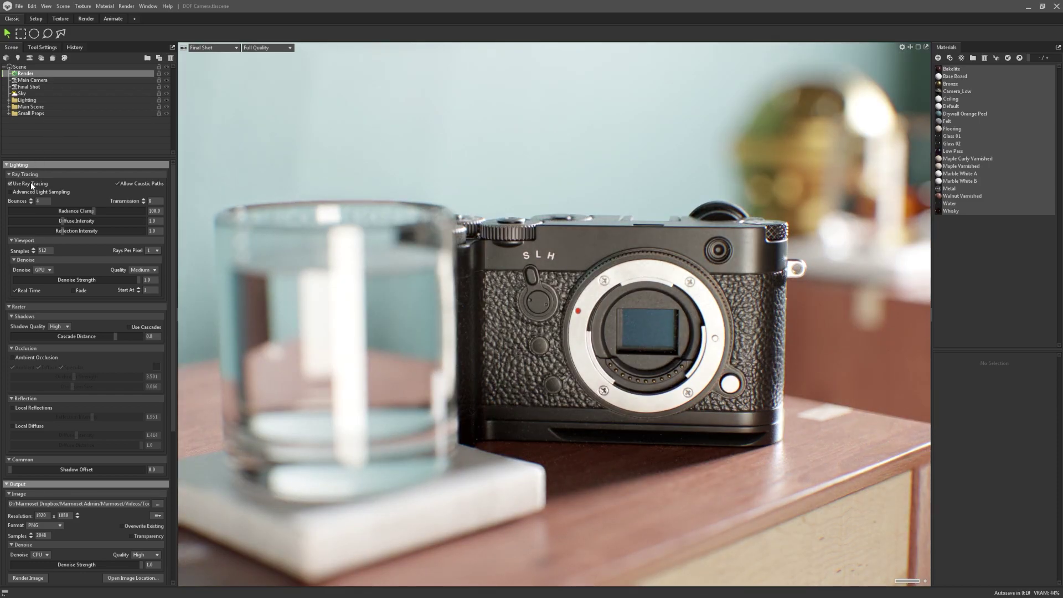
pyautogui.click(93, 87)
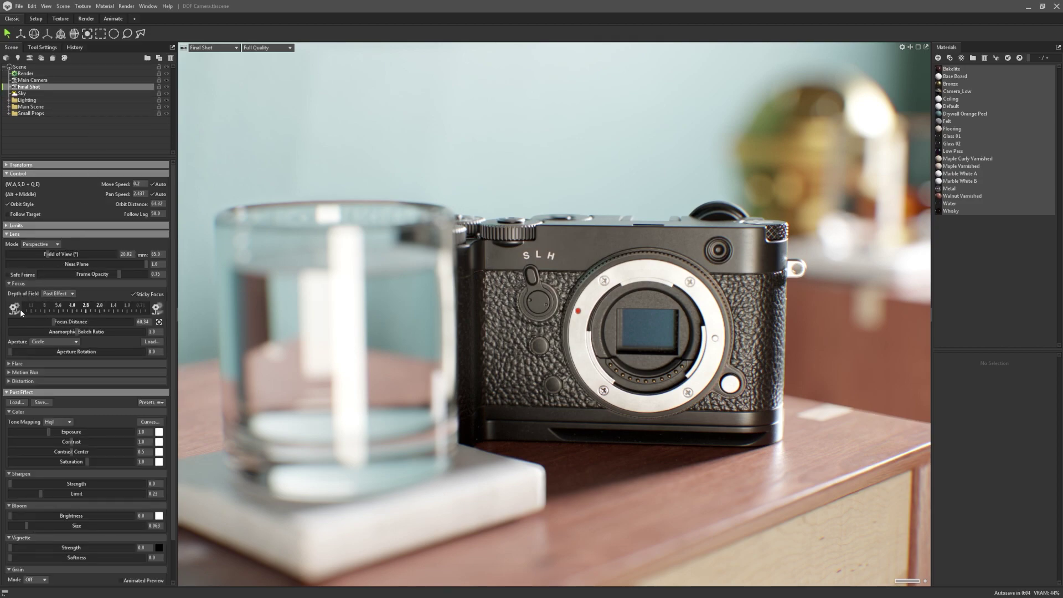
pyautogui.click(59, 294)
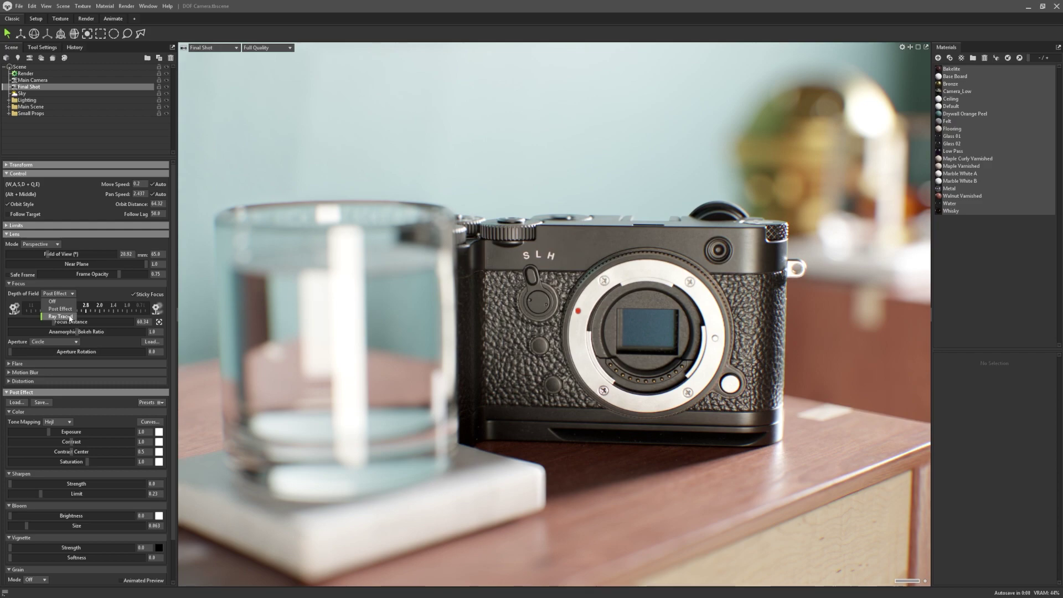
pyautogui.click(70, 316)
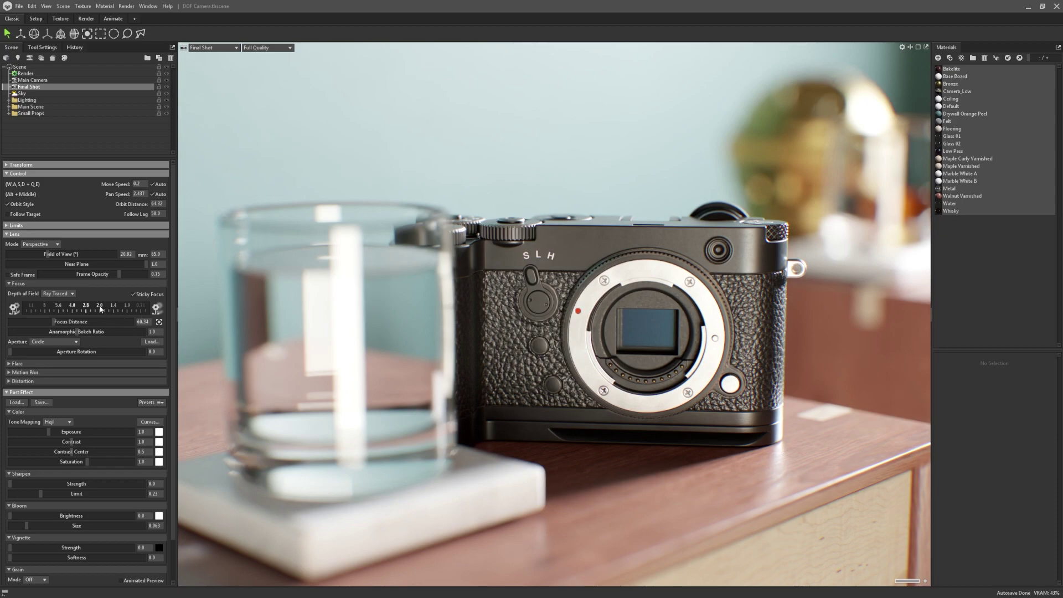
# Widen the aperture f-stop for much stronger blur, then narrow it to reduce the blur
pyautogui.moveTo(100, 308); pyautogui.dragTo(49, 310)
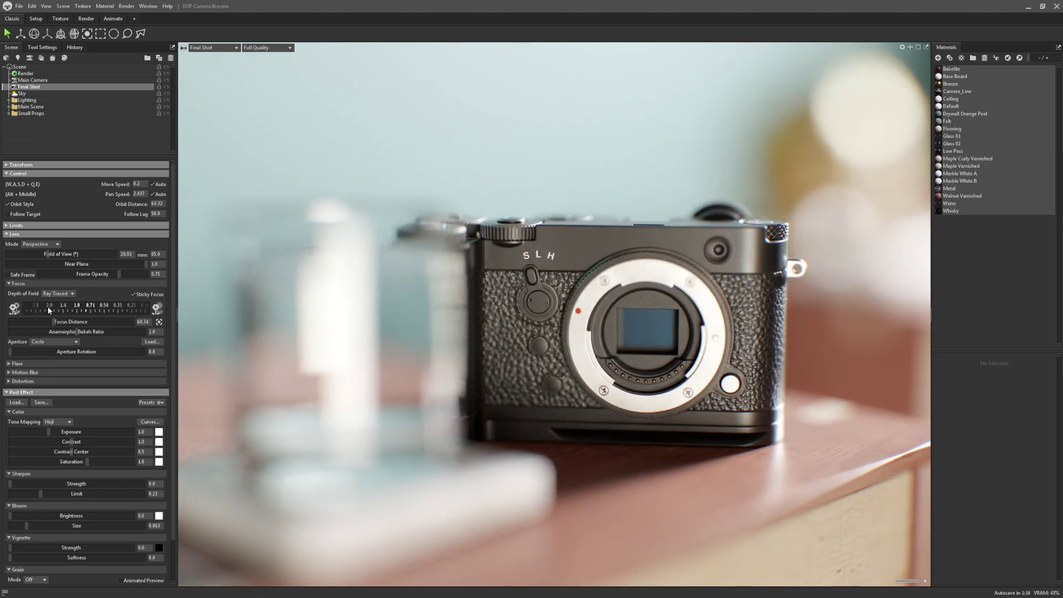
pyautogui.moveTo(48, 308); pyautogui.dragTo(160, 308)
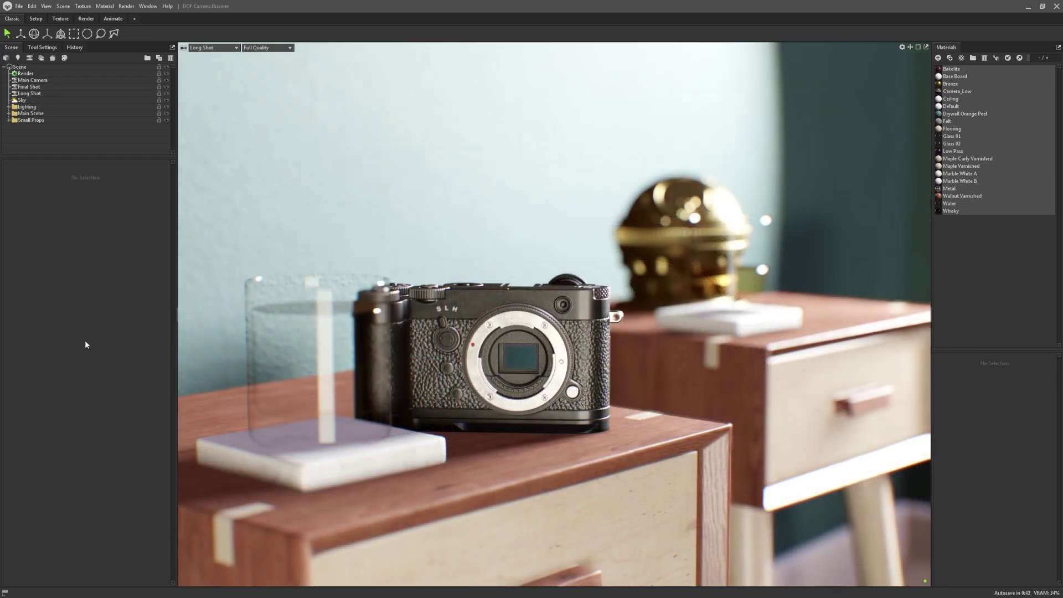
# On the Long Shot camera, focus on the glass case, then back on the camera body
pyautogui.click(114, 94)
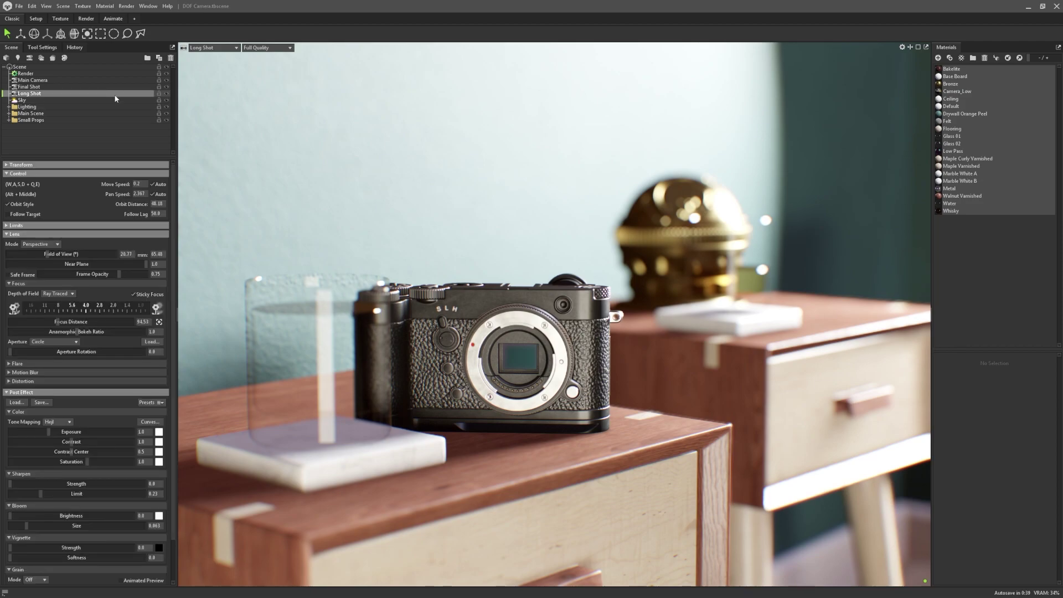
pyautogui.keyDown('ctrl'); pyautogui.click(319, 364); pyautogui.keyUp('ctrl')
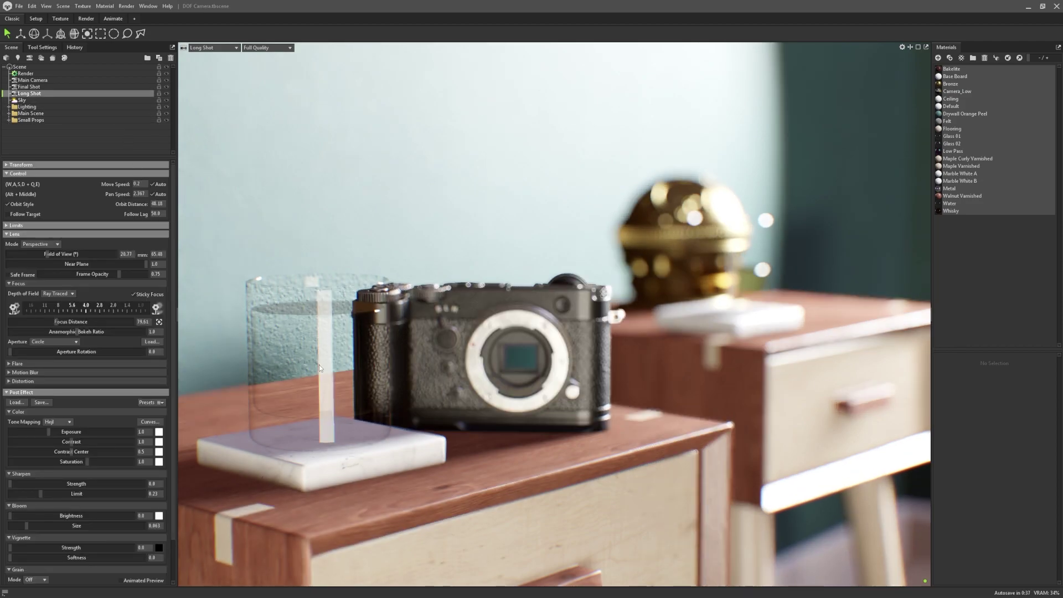
pyautogui.keyDown('ctrl'); pyautogui.click(517, 359); pyautogui.keyUp('ctrl')
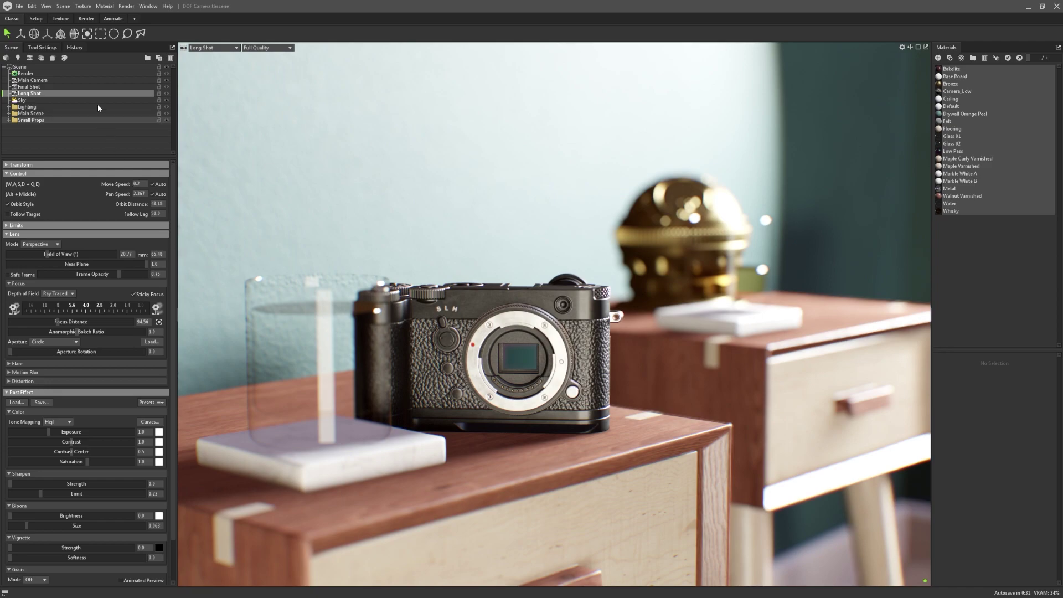
# Pick focus points with the focus tool: brass object, camera sensor, brass again, then camera body
pyautogui.click(88, 34)
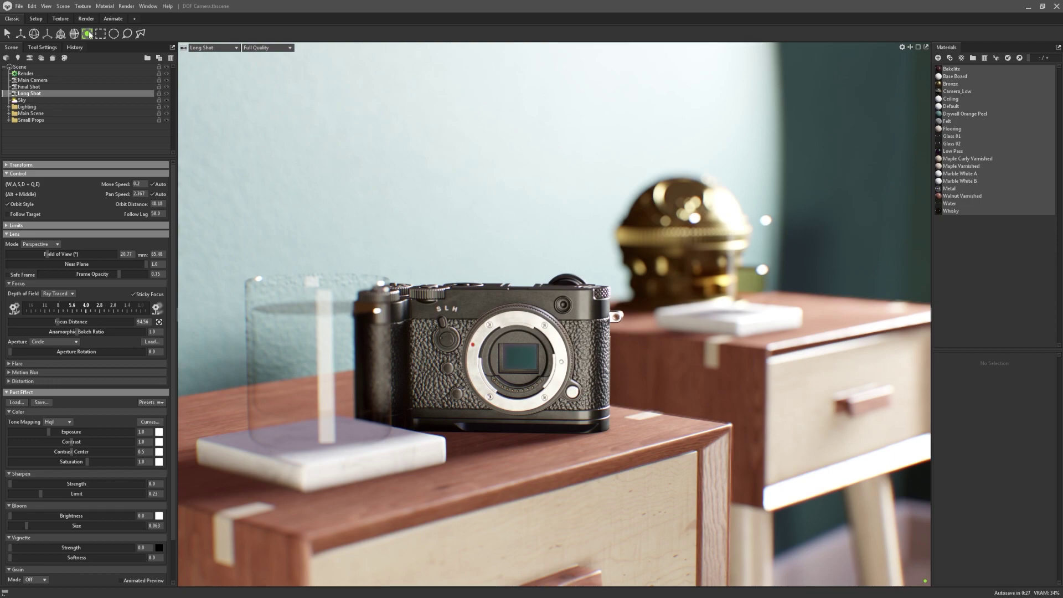
pyautogui.click(665, 235)
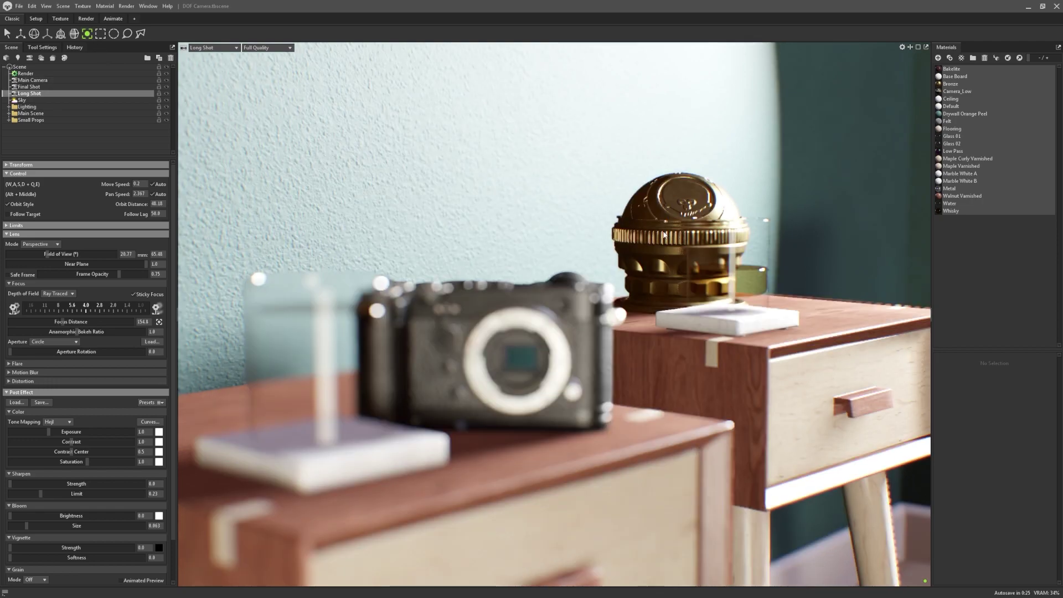
pyautogui.click(521, 359)
pyautogui.click(685, 237)
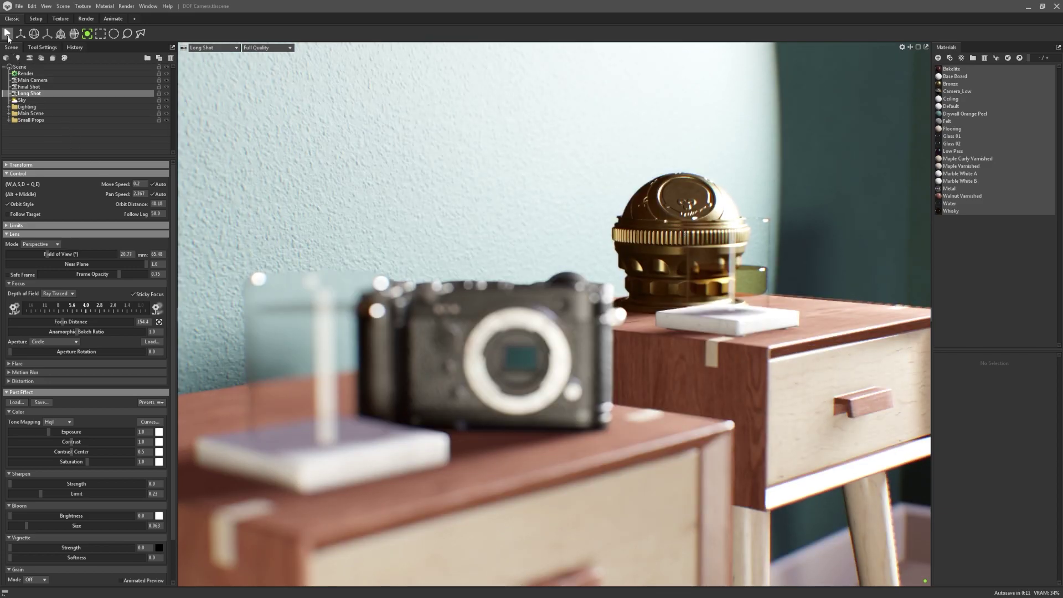
pyautogui.click(7, 34)
pyautogui.click(515, 361)
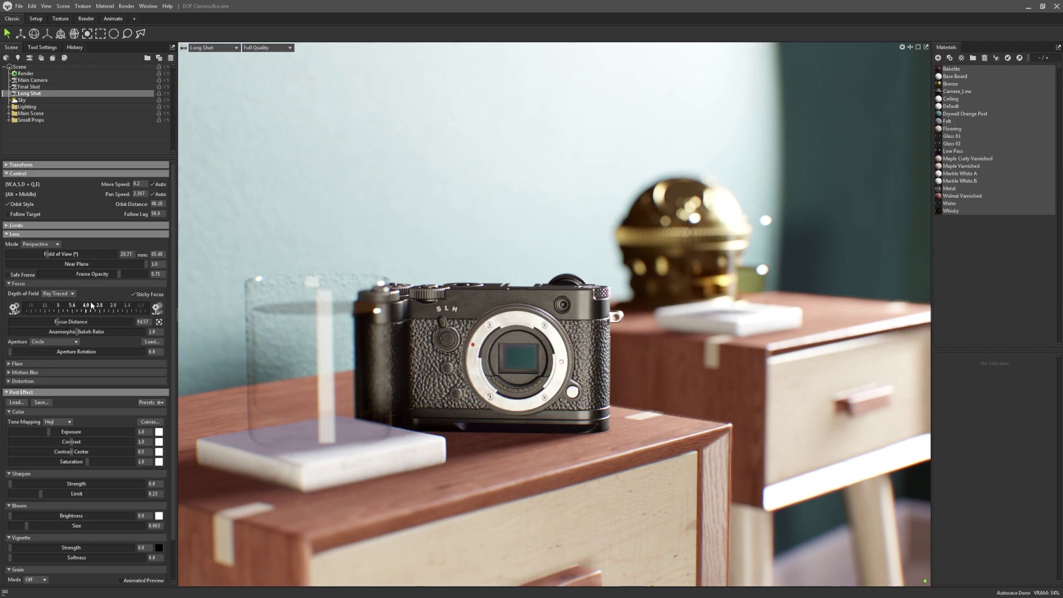
pyautogui.click(87, 33)
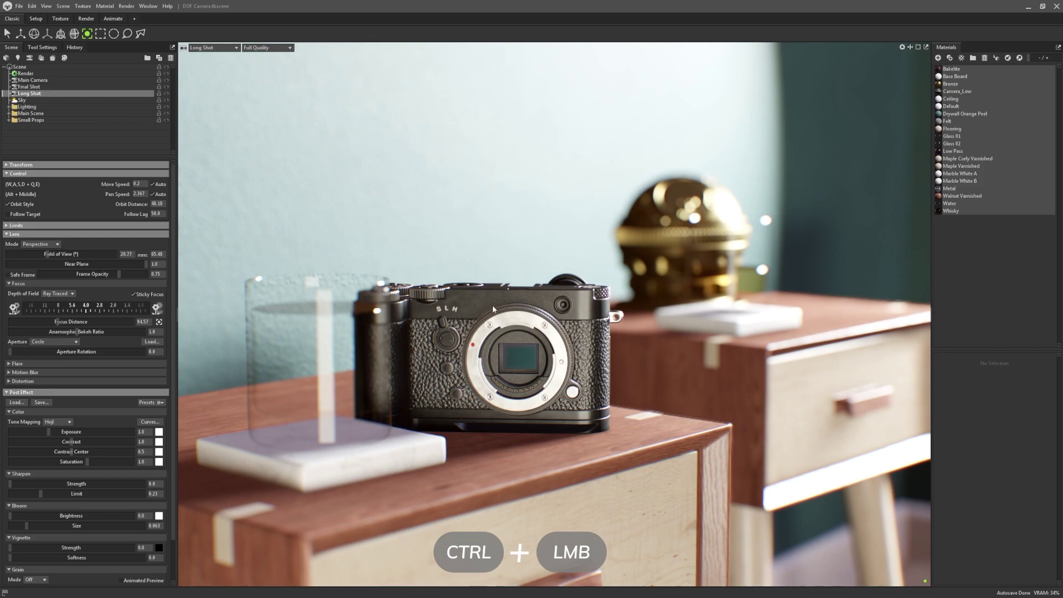
# Open the aperture wide so everything except the camera body is blurred
pyautogui.keyDown('ctrl'); pyautogui.moveTo(493, 308); pyautogui.dragTo(431, 309); pyautogui.keyUp('ctrl')
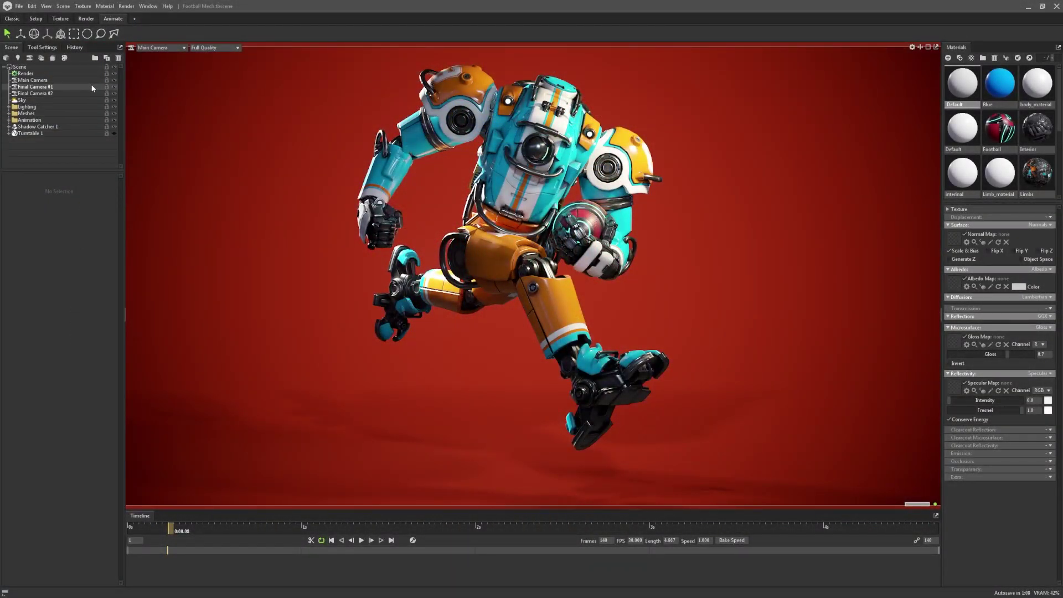
# Show the Main Camera's Motion Blur settings, then render and play FootballMech_MotionBlur_A
pyautogui.click(92, 79)
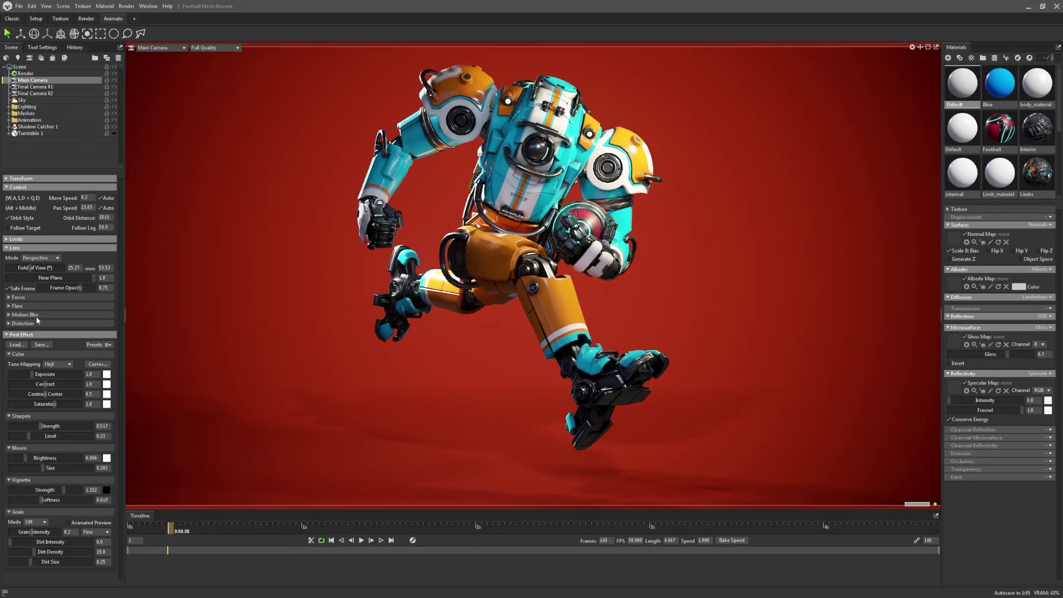
pyautogui.click(9, 314)
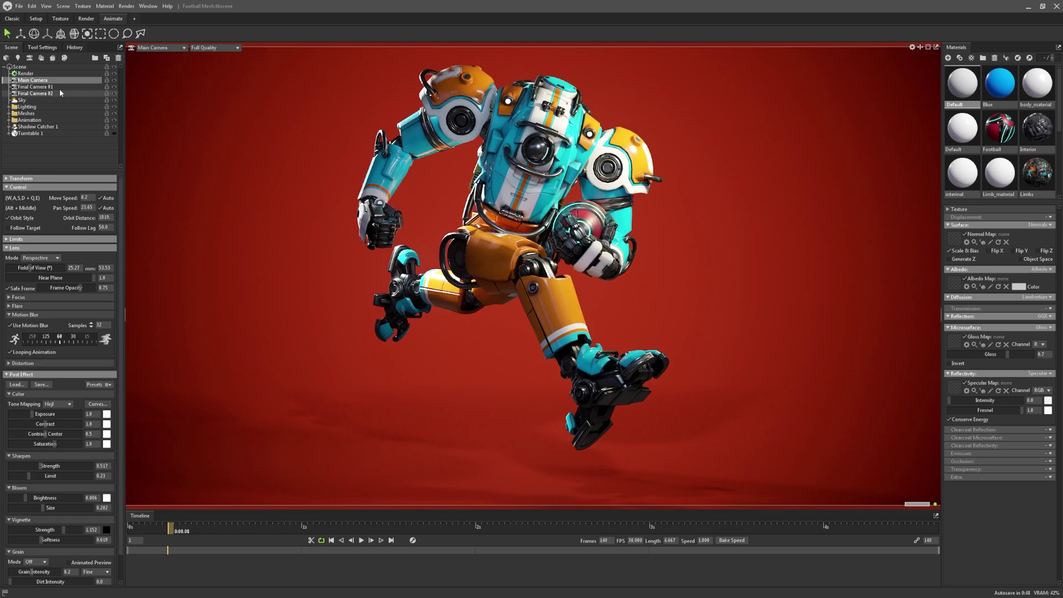
pyautogui.click(59, 73)
pyautogui.scroll(-8, 121, 197)
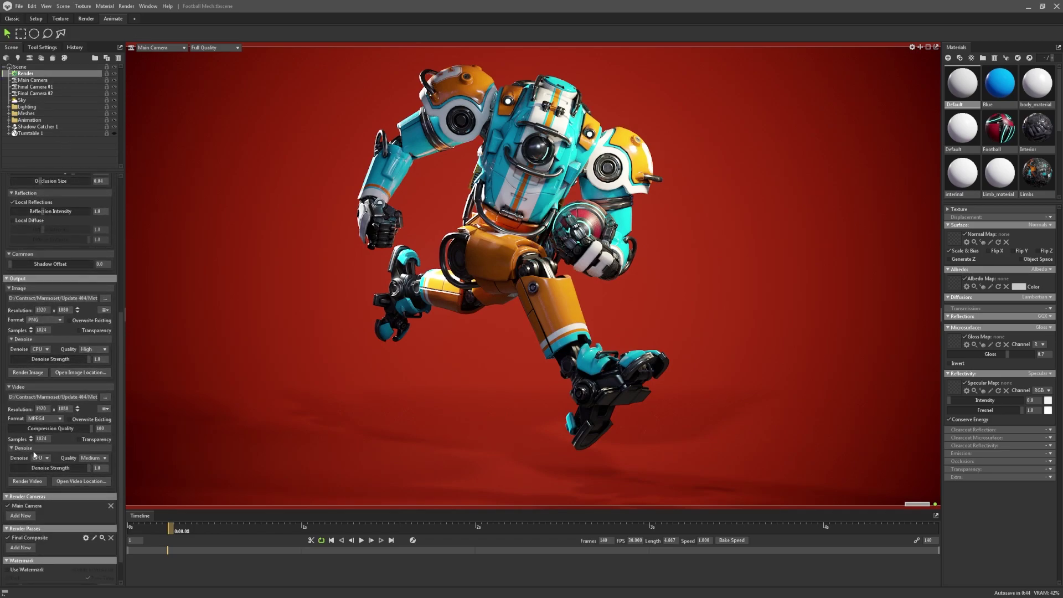
pyautogui.click(22, 481)
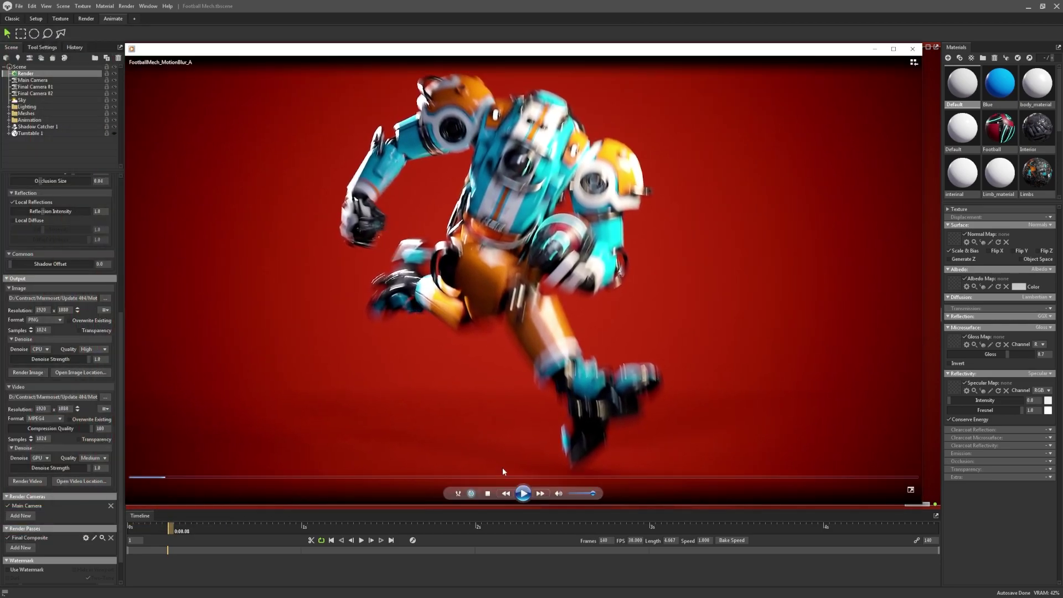
pyautogui.click(522, 493)
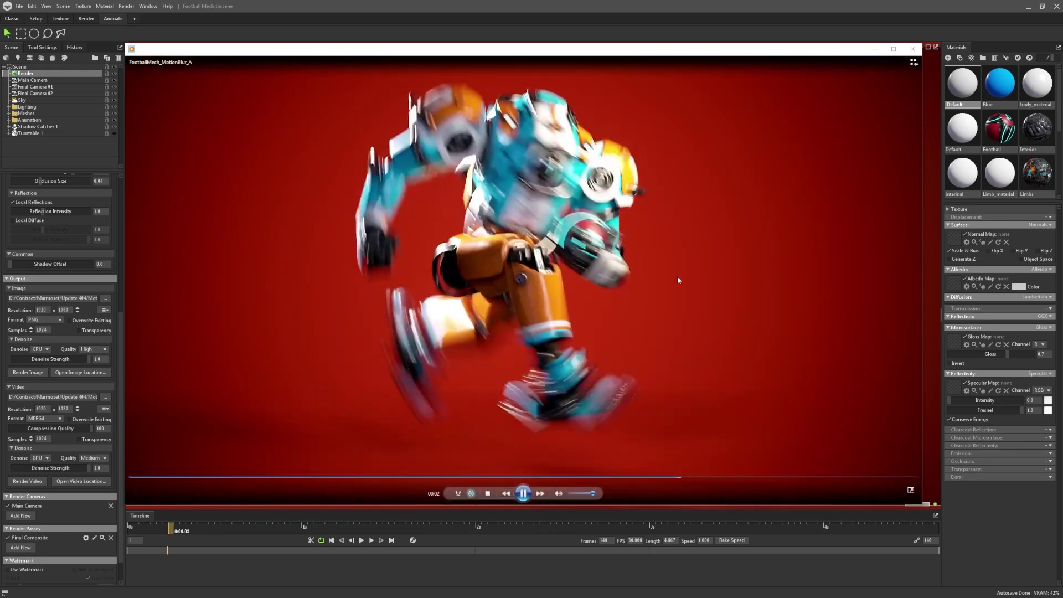
# Slow the Main Camera's shutter to 15, then render, play and close FootballMech_MotionBlur_B
pyautogui.click(875, 48)
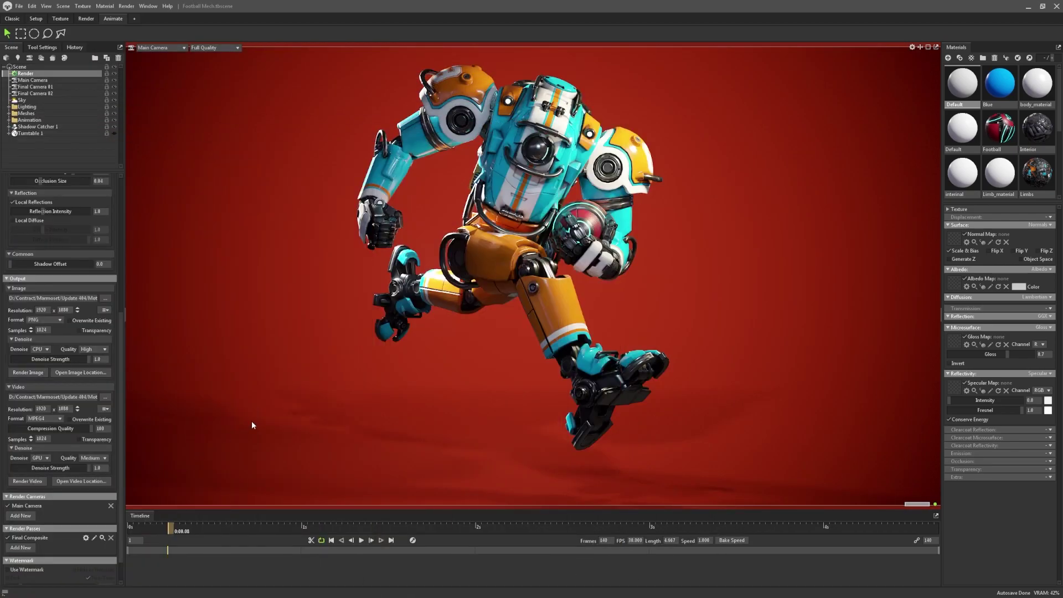
pyautogui.click(86, 79)
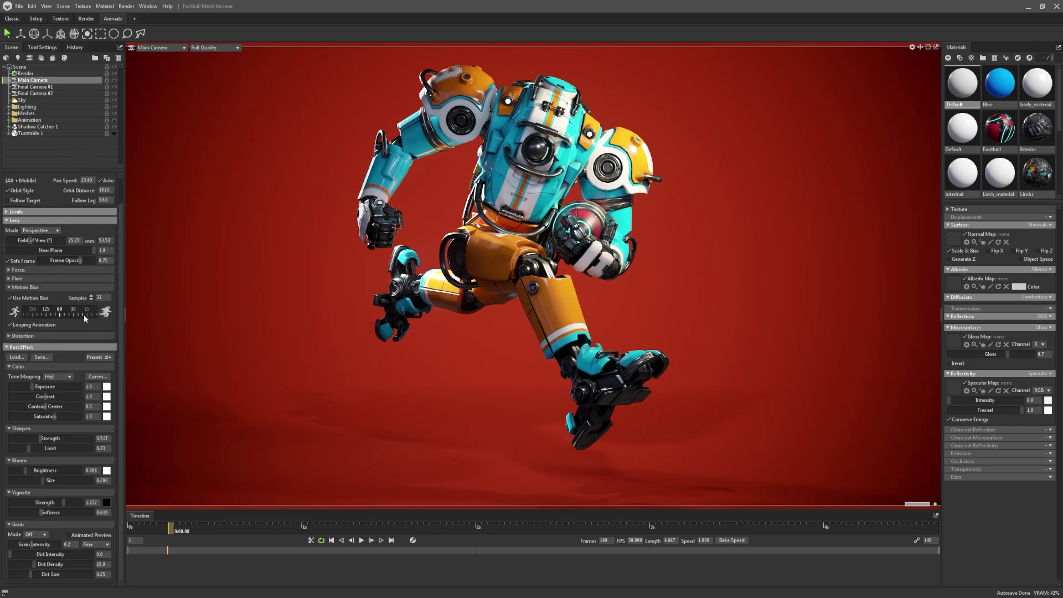
pyautogui.moveTo(84, 315); pyautogui.dragTo(68, 313)
pyautogui.click(59, 73)
pyautogui.moveTo(121, 194); pyautogui.dragTo(121, 293)
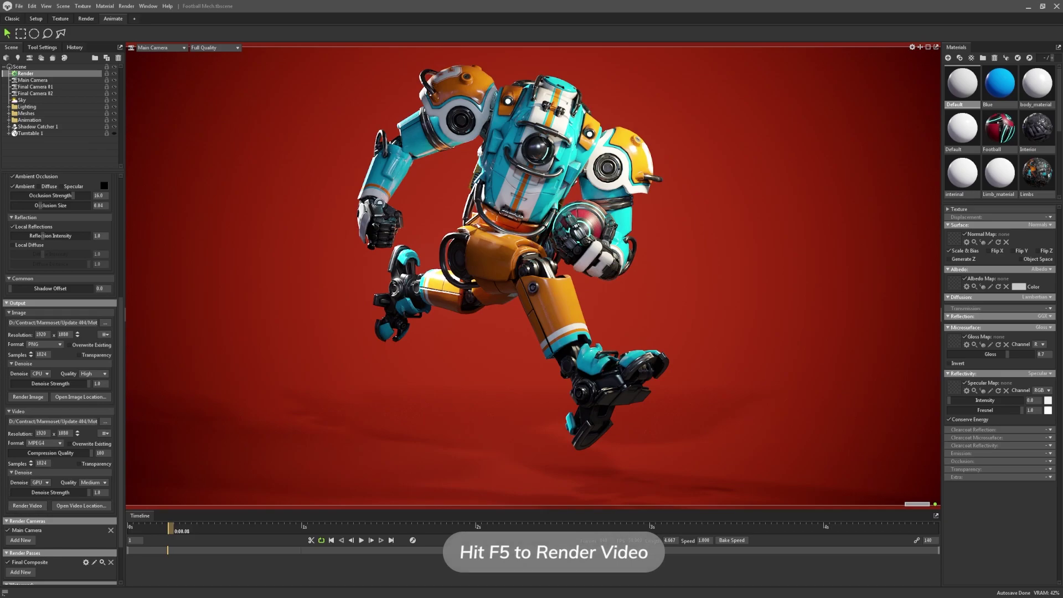
pyautogui.press('F5')
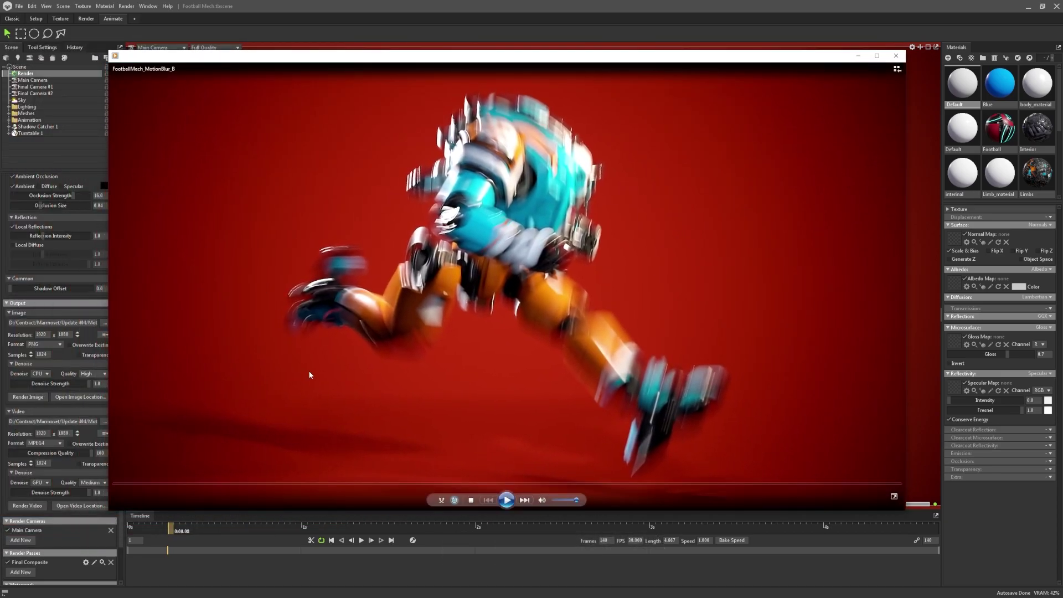
pyautogui.click(507, 500)
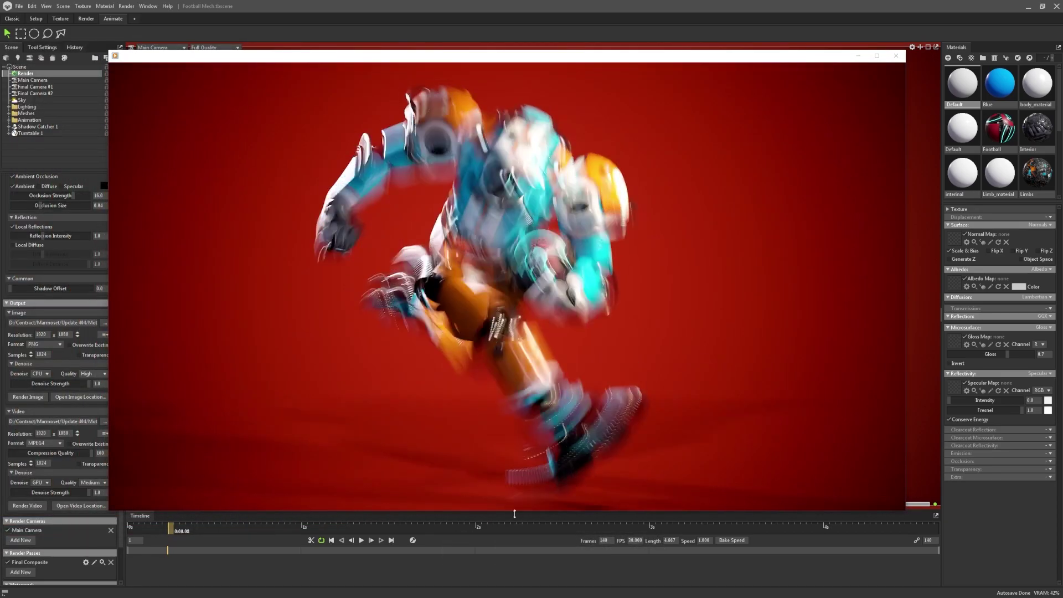
pyautogui.click(895, 55)
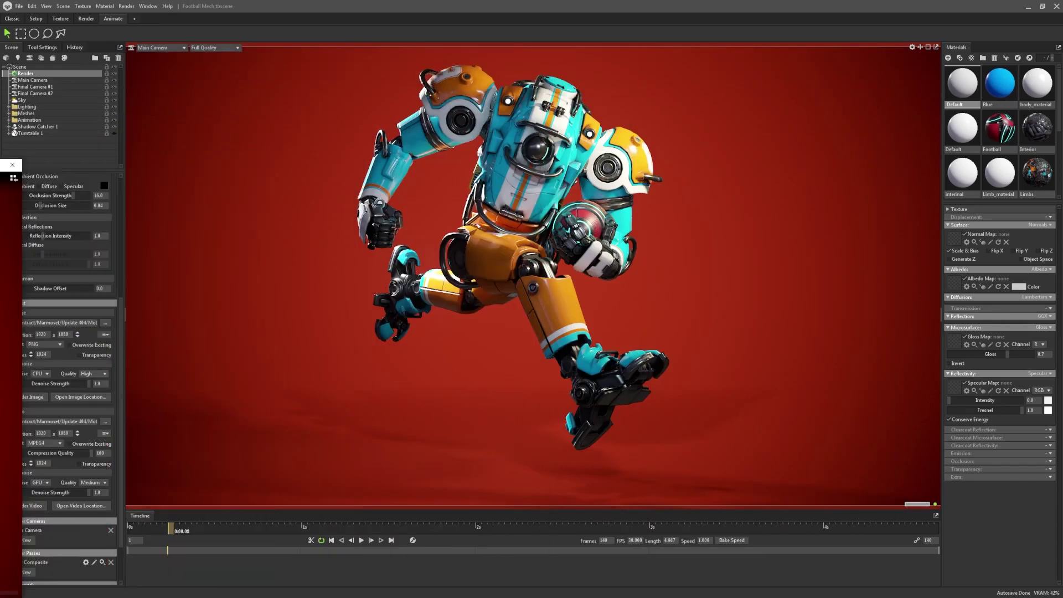
# Speed up the Main Camera's shutter to reduce motion blur and return to Render settings
pyautogui.click(94, 81)
pyautogui.moveTo(93, 317); pyautogui.dragTo(106, 320)
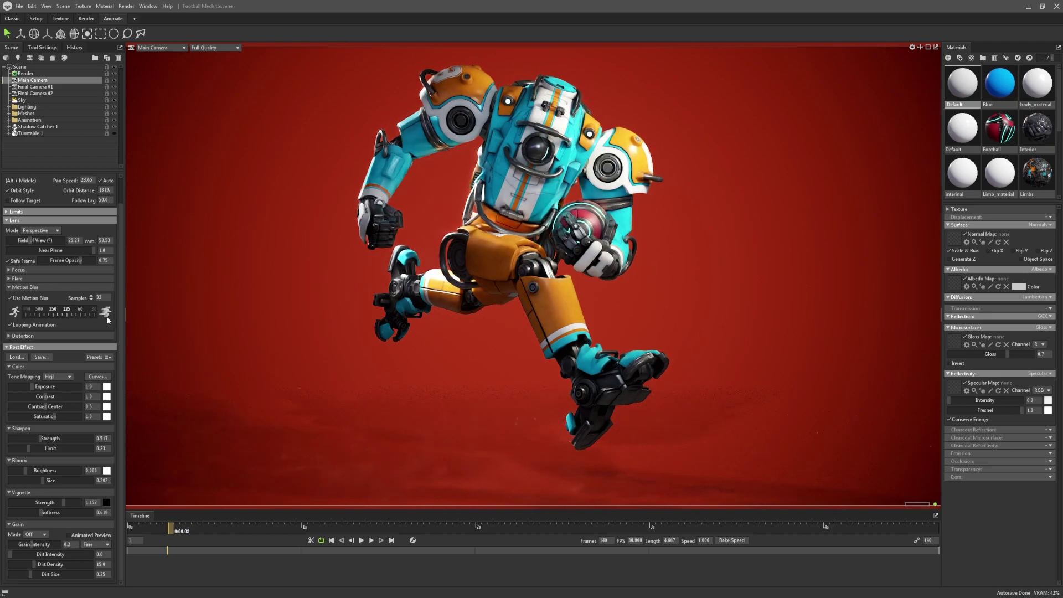
pyautogui.click(28, 73)
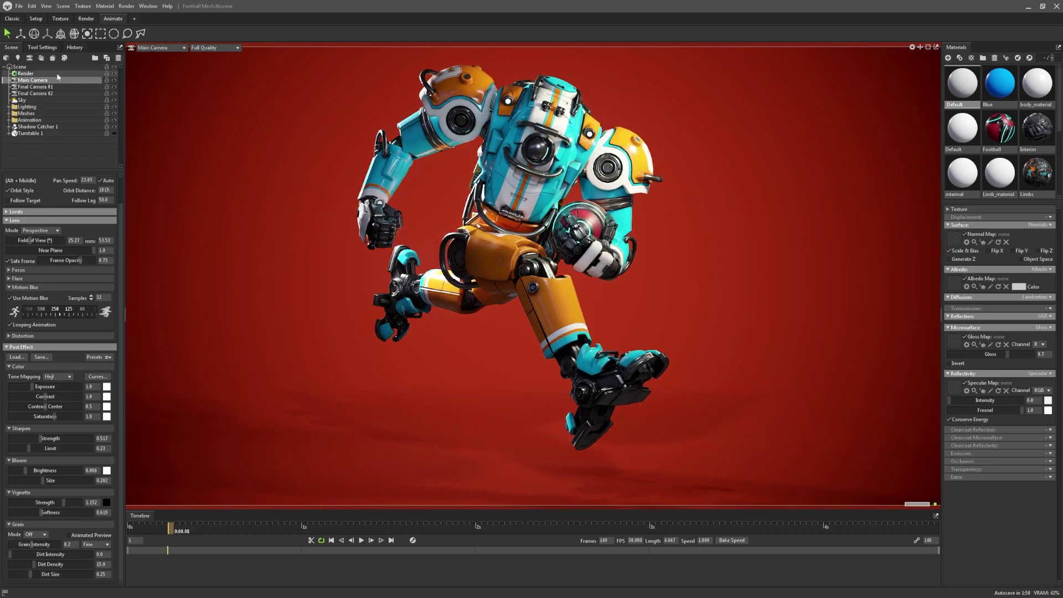
pyautogui.scroll(-5, 122, 424)
pyautogui.scroll(-5, 122, 424)
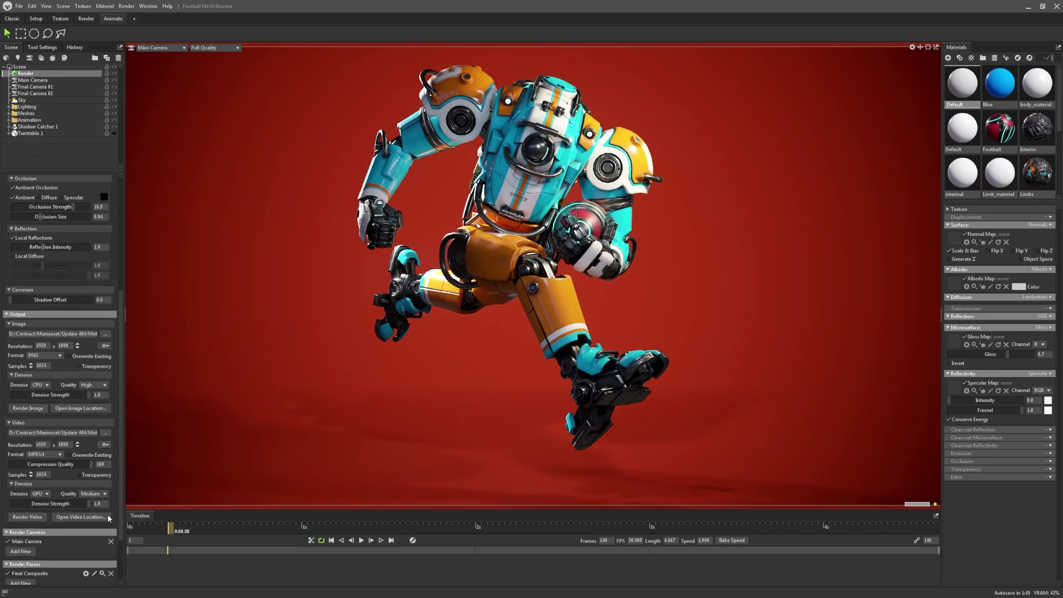
# Play the rendered motion-blur video and lower the Main Camera's Motion Blur Samples to 4
pyautogui.click(27, 517)
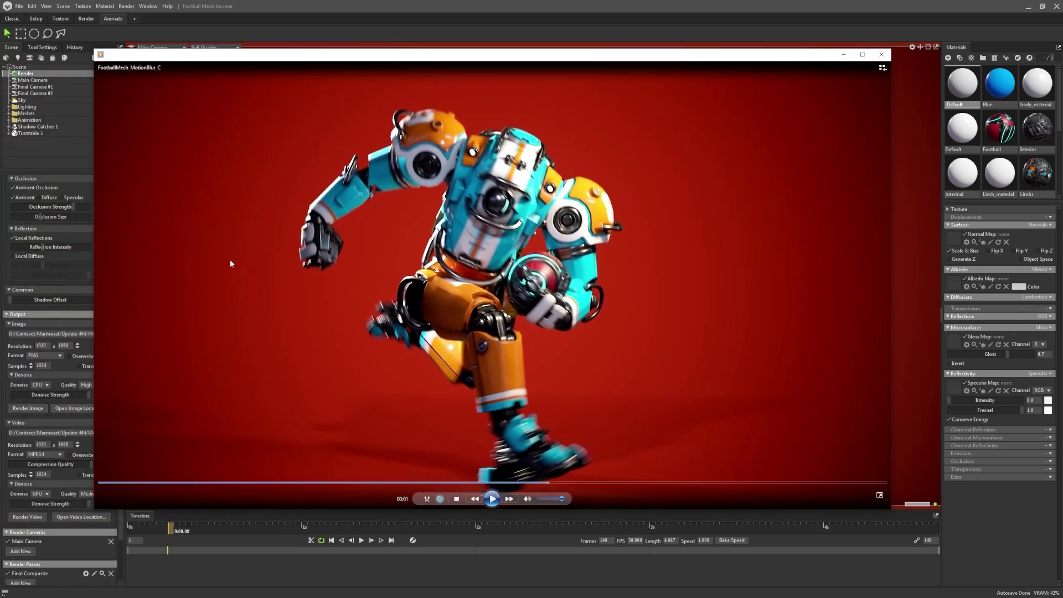
pyautogui.click(492, 499)
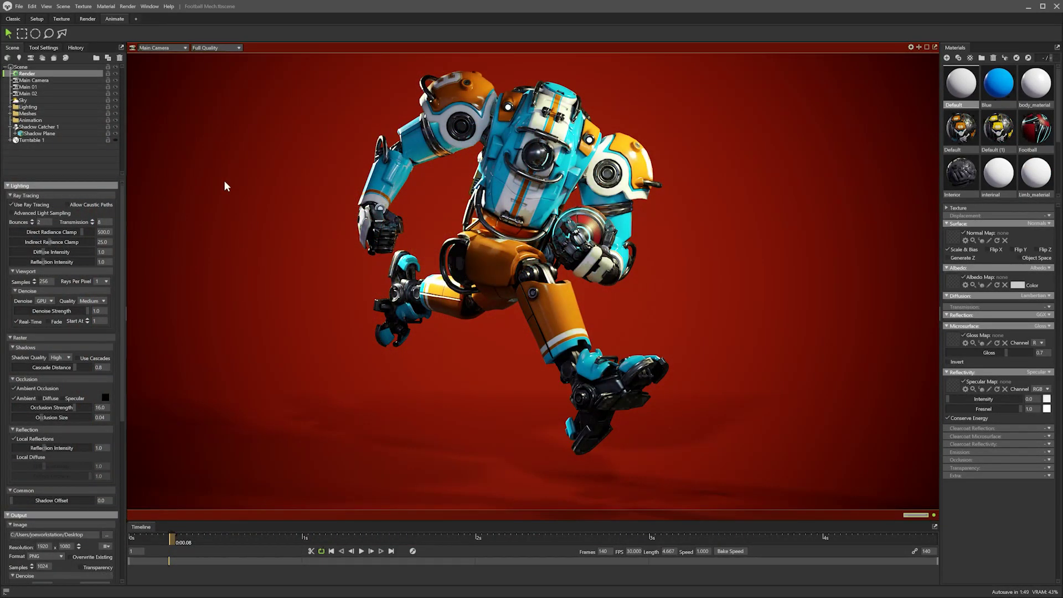
pyautogui.click(47, 80)
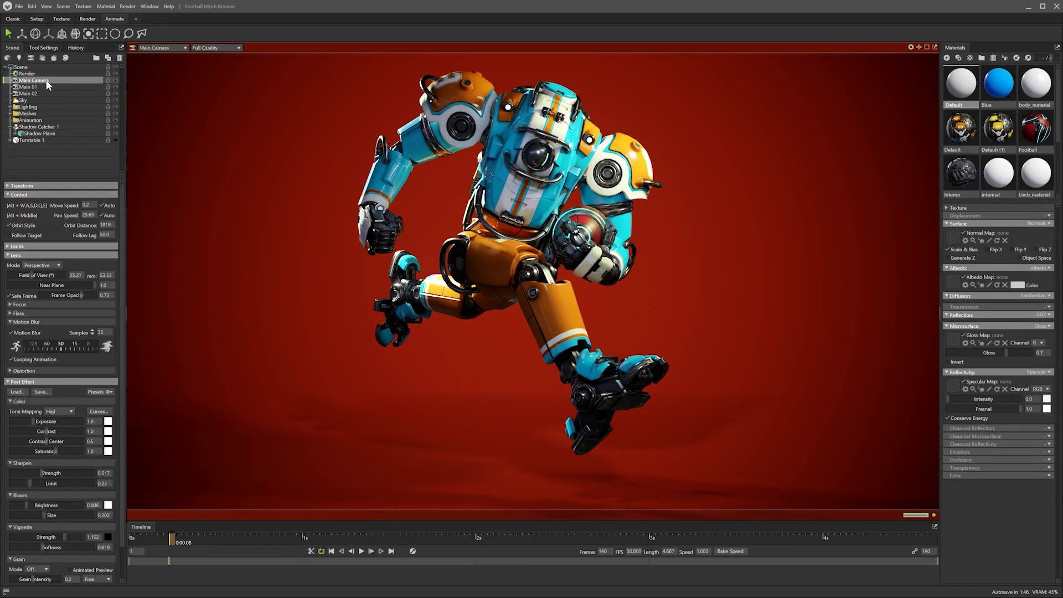
pyautogui.click(92, 334)
# Restore Motion Blur Samples to 32 and return to Render's Output section
pyautogui.click(26, 73)
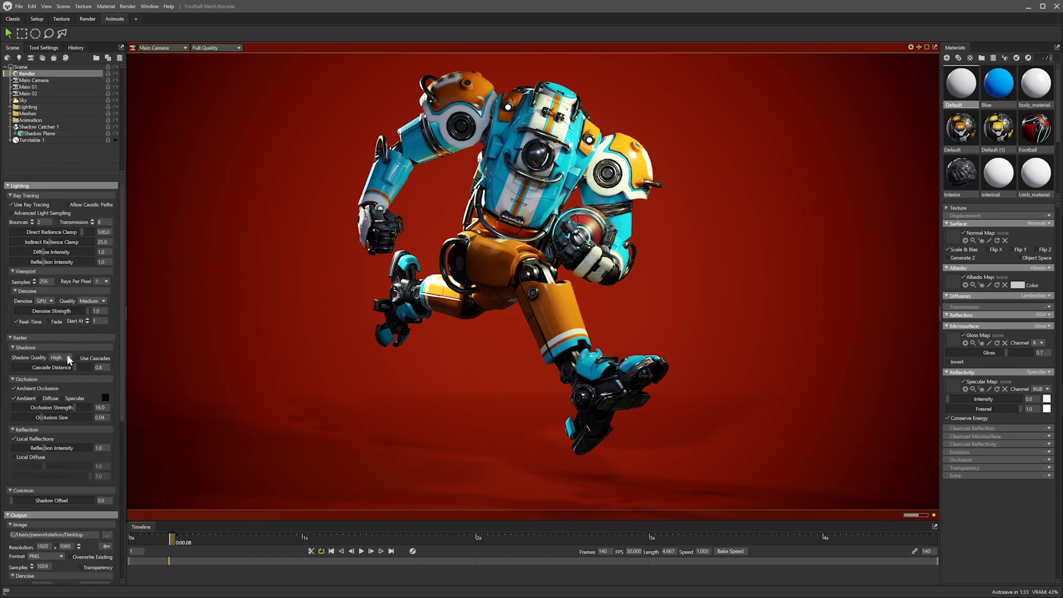
pyautogui.scroll(-5, 67, 357)
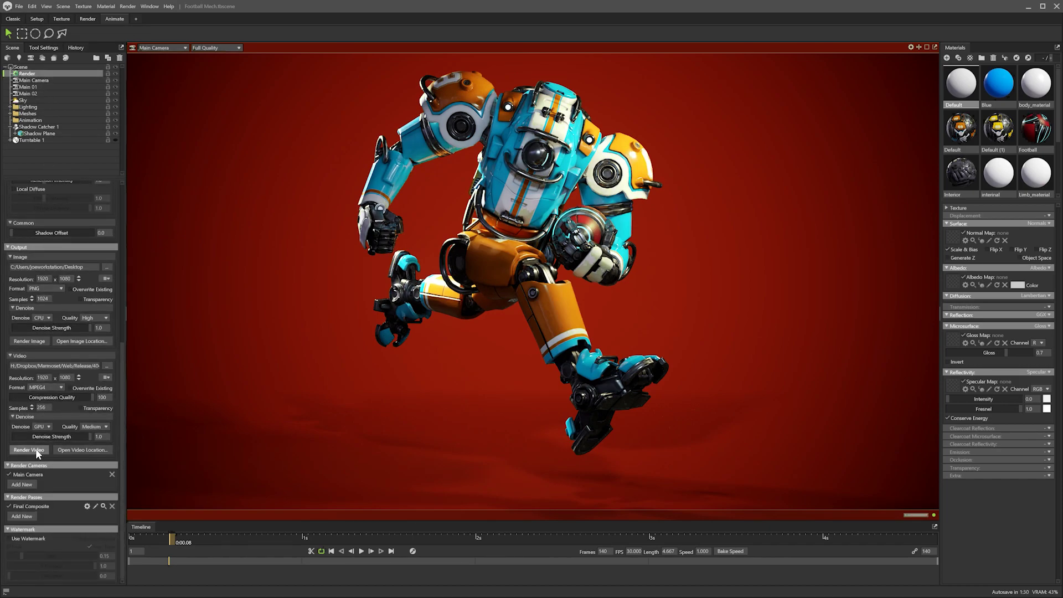
pyautogui.click(57, 79)
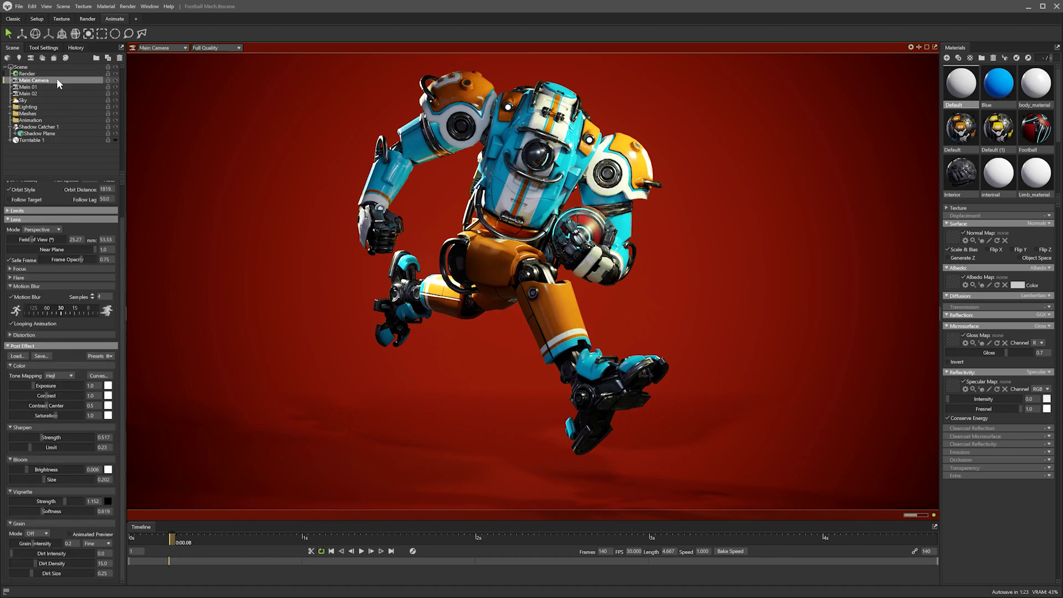
pyautogui.moveTo(93, 297); pyautogui.dragTo(93, 298)
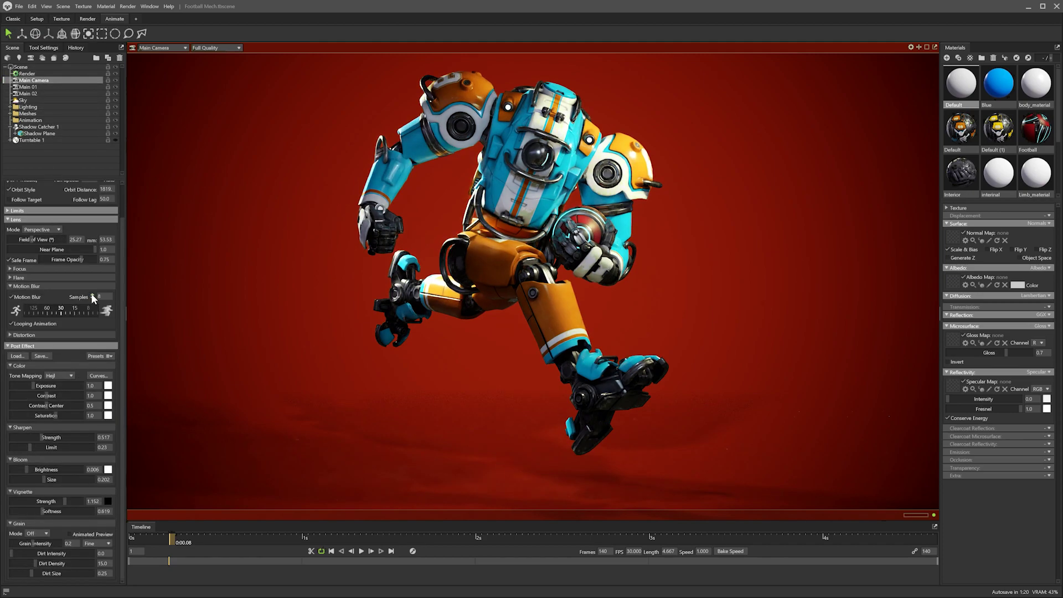
pyautogui.click(27, 73)
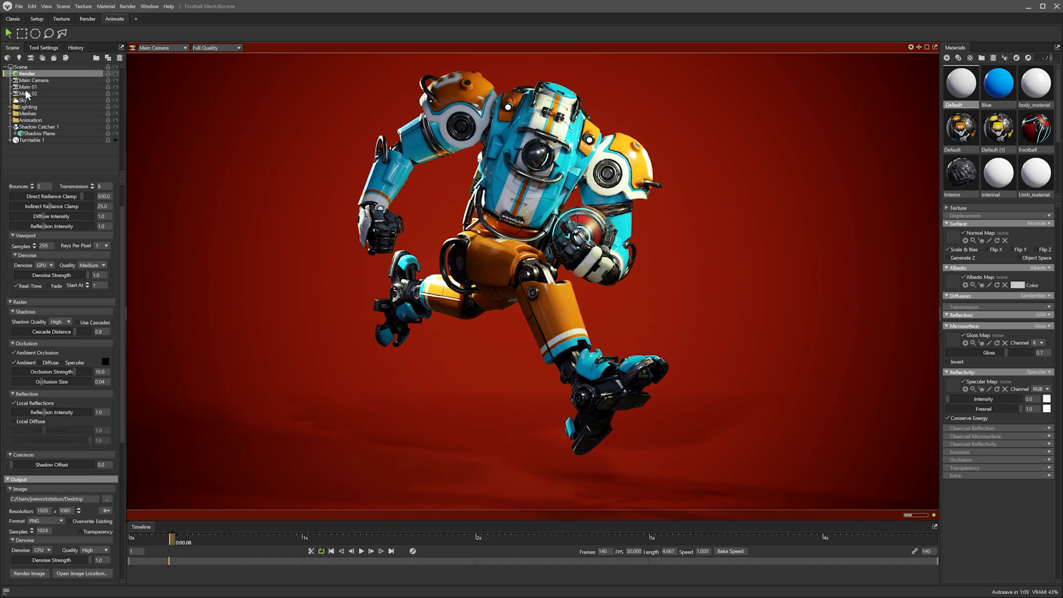
pyautogui.scroll(-10, 78, 403)
pyautogui.scroll(1, 64, 410)
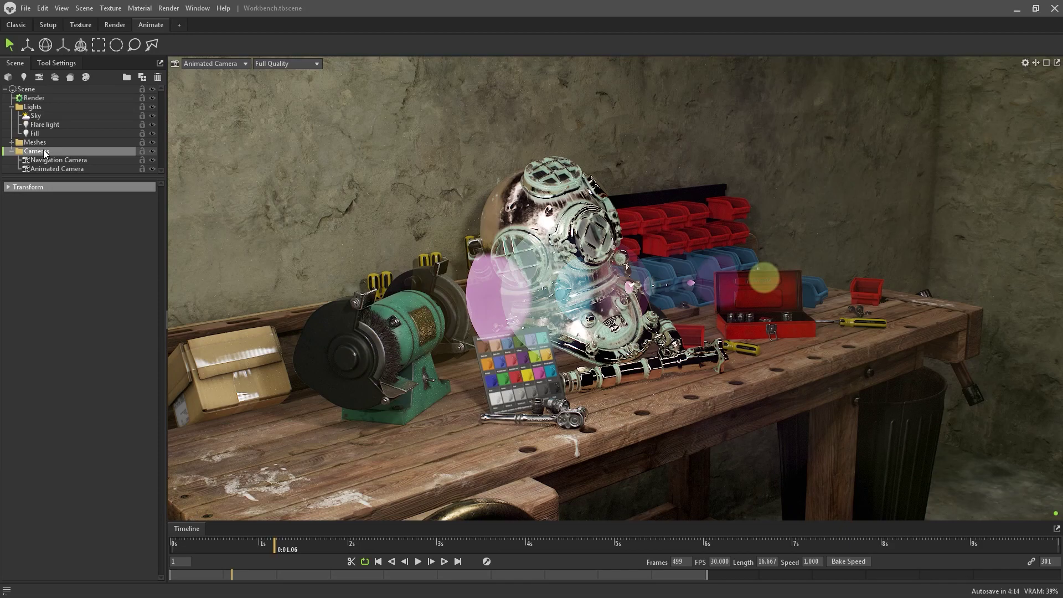
# Raise the Animated Camera's Lens Flare Strength to 1.964 and Size to 2.347
pyautogui.click(87, 169)
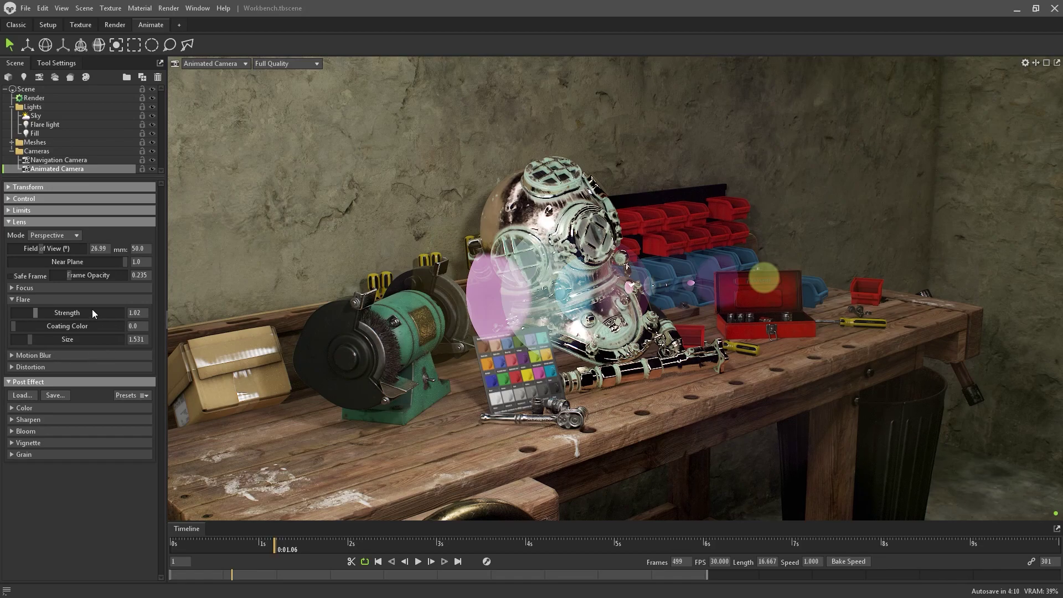
pyautogui.moveTo(44, 312); pyautogui.dragTo(38, 338)
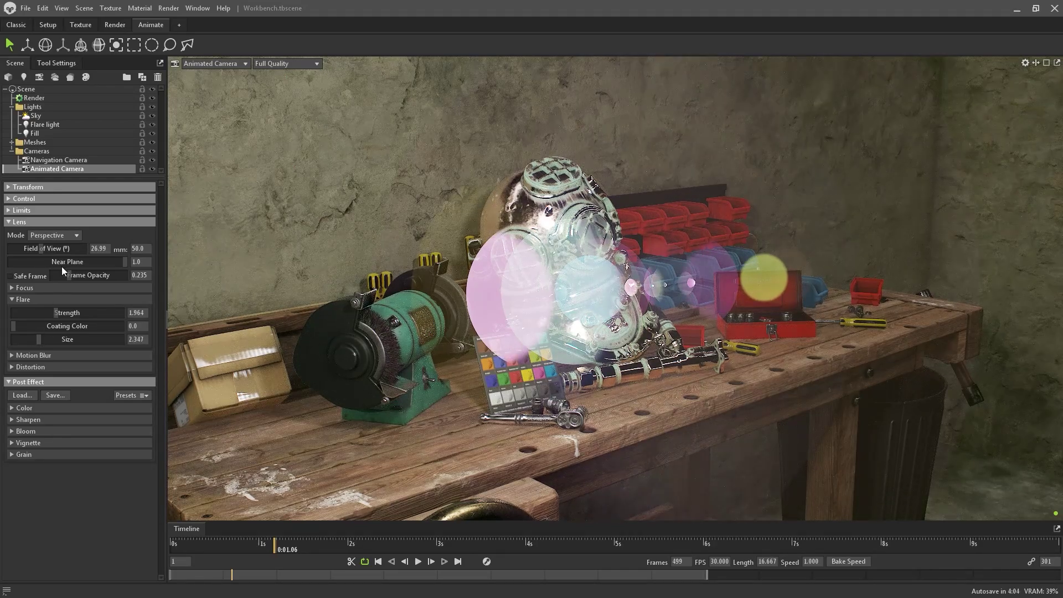
pyautogui.click(68, 123)
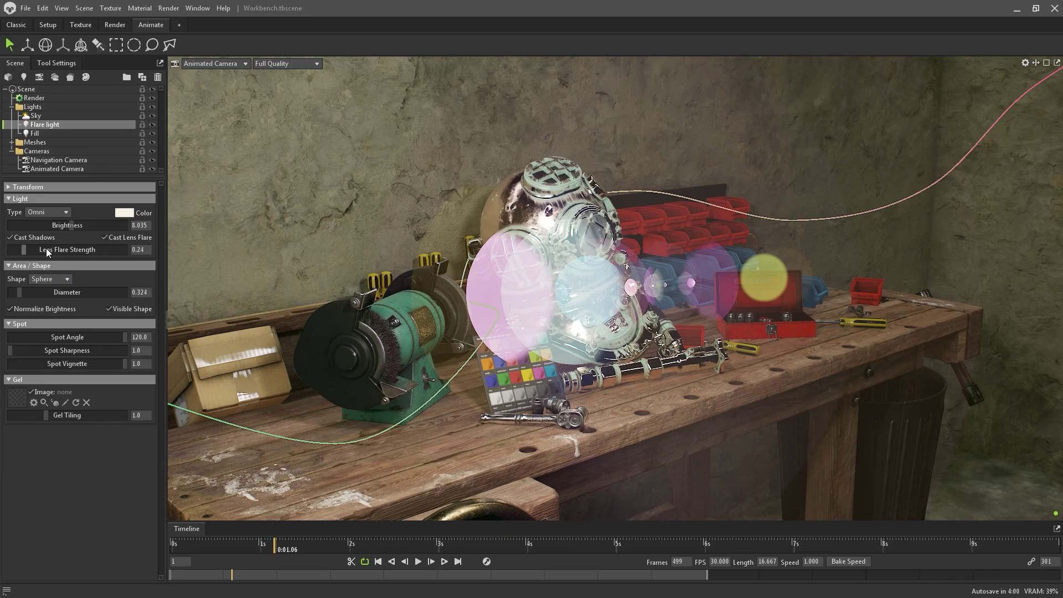
# Toggle the Flare light's Cast Lens Flare off and on, lower its strength, and play the animation
pyautogui.click(121, 238)
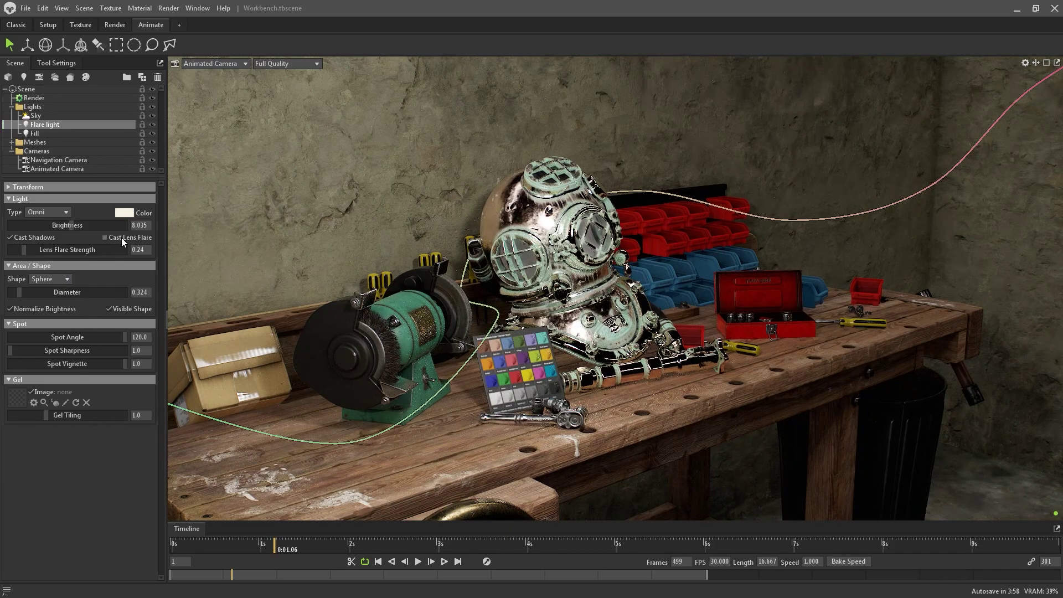
pyautogui.click(121, 238)
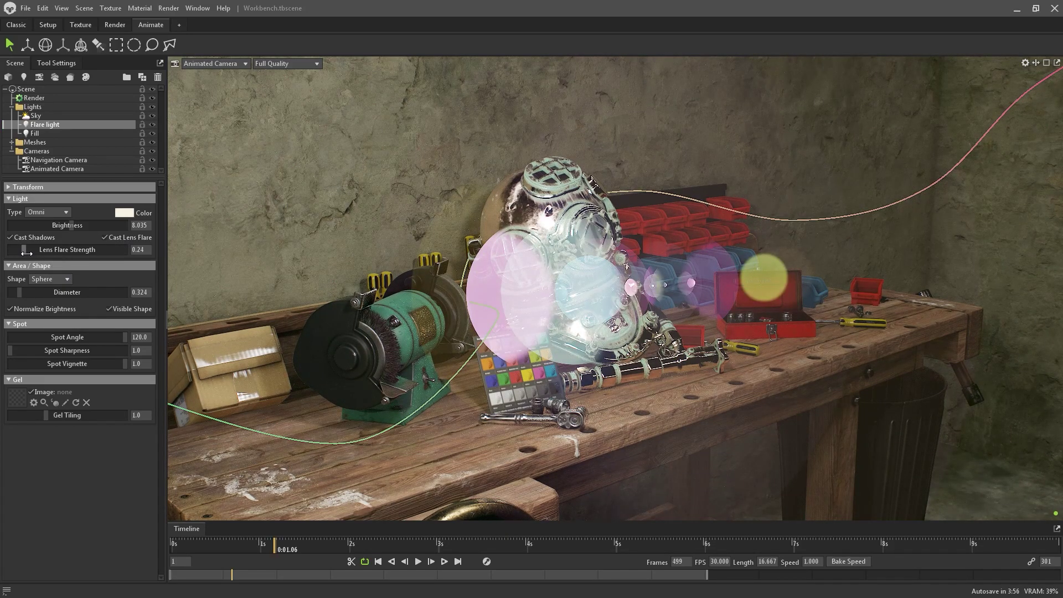
pyautogui.moveTo(27, 254); pyautogui.dragTo(16, 254)
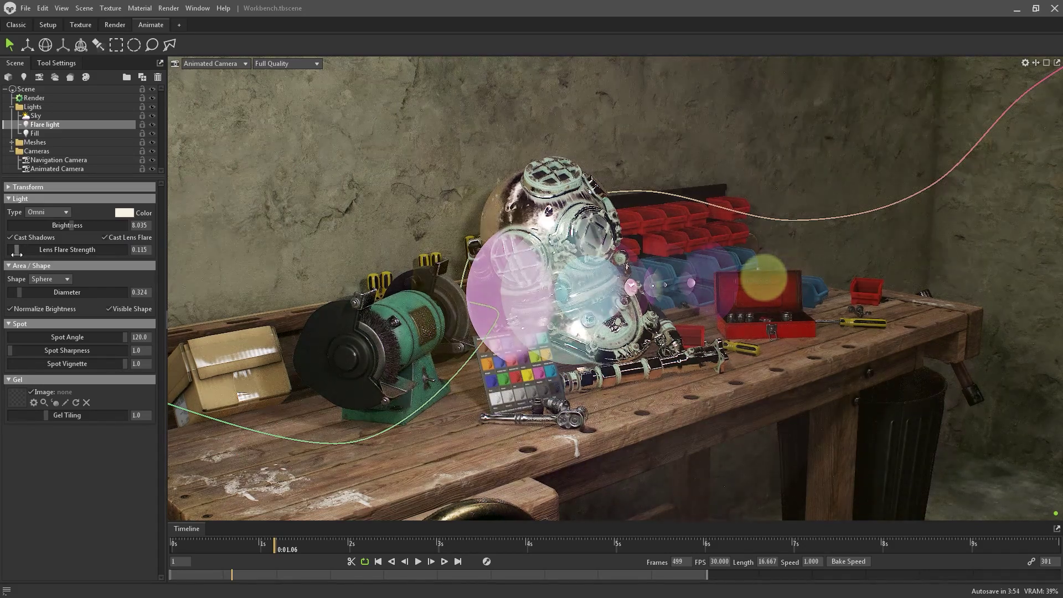
pyautogui.click(416, 562)
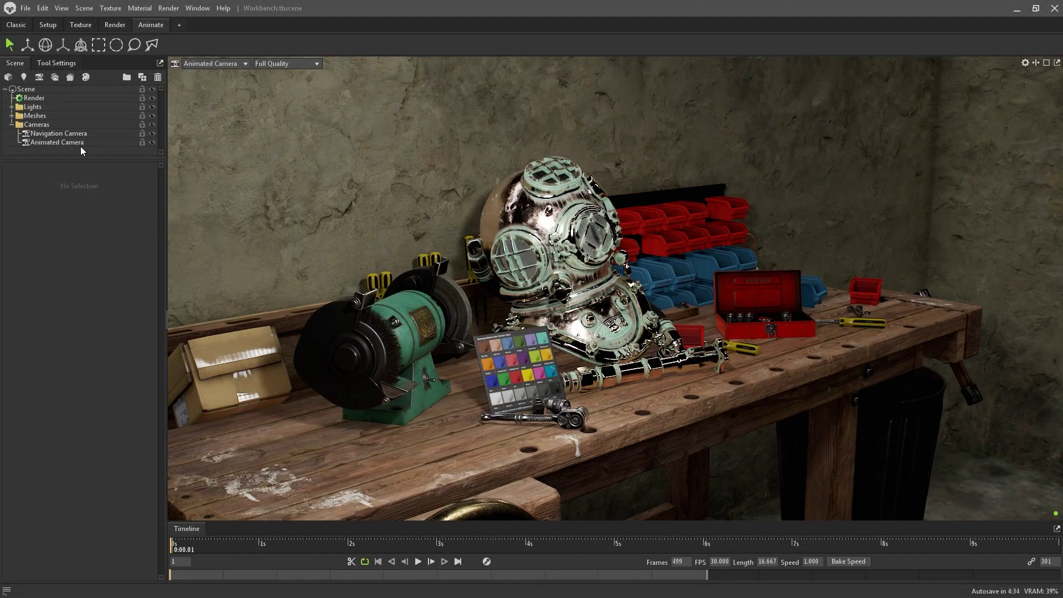
# Apply Film grain to the Animated Camera and preview it during animation playback
pyautogui.click(82, 142)
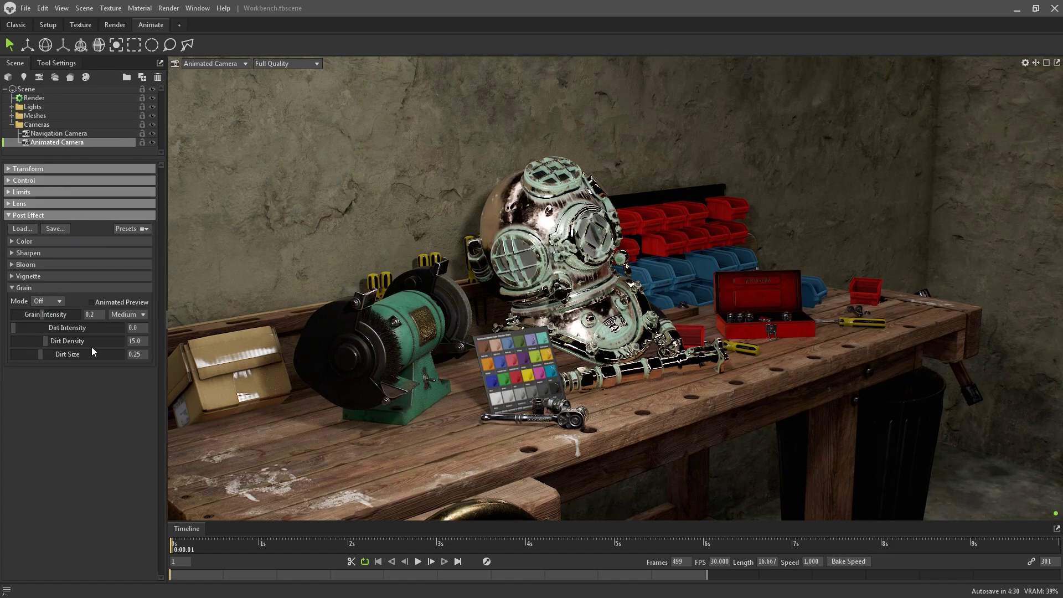
pyautogui.click(60, 302)
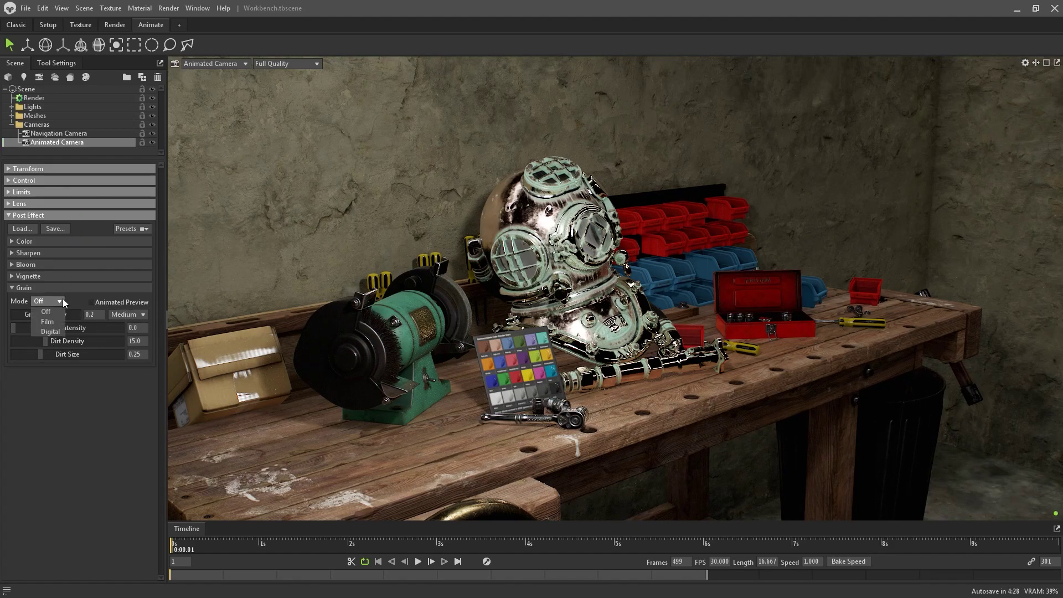
pyautogui.click(60, 320)
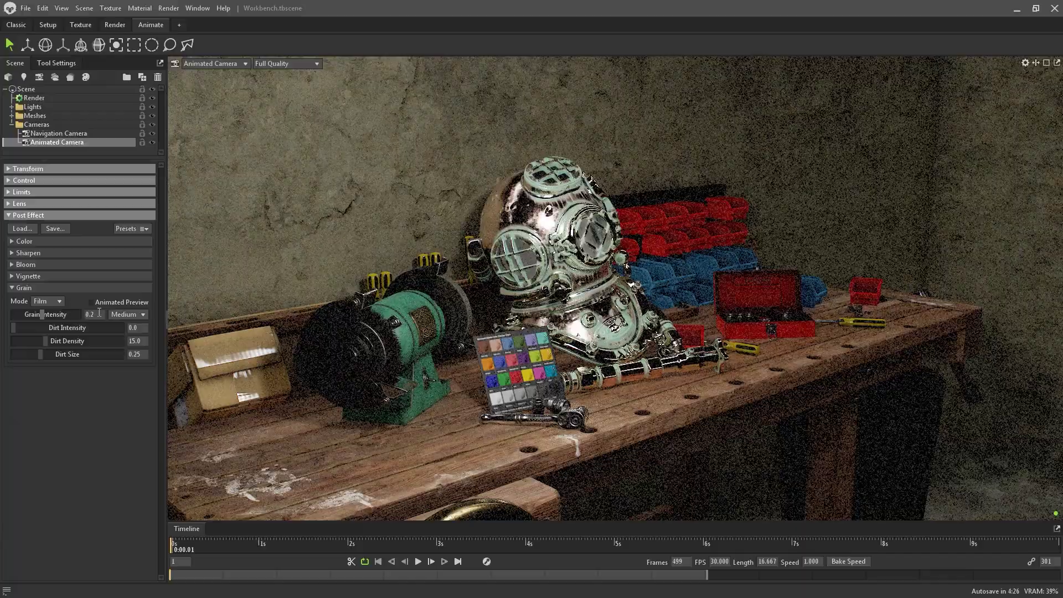
pyautogui.click(417, 561)
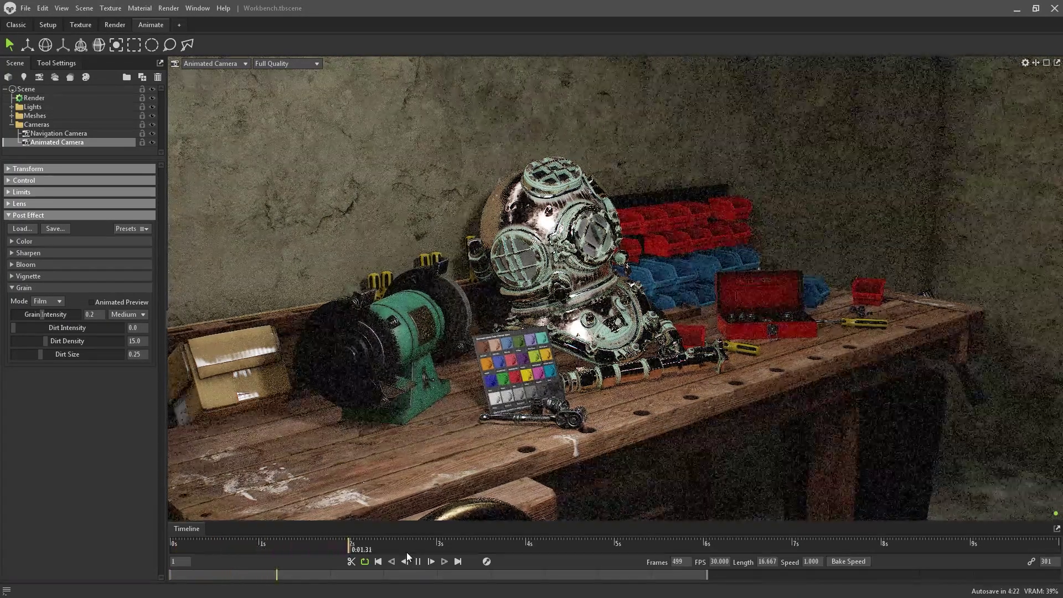
pyautogui.click(419, 562)
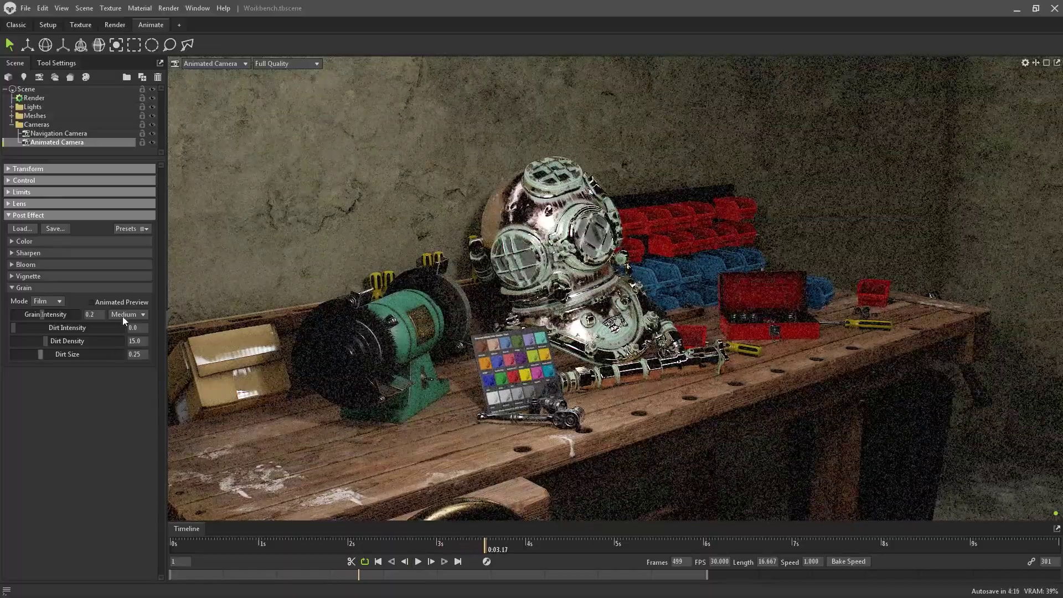
pyautogui.click(122, 302)
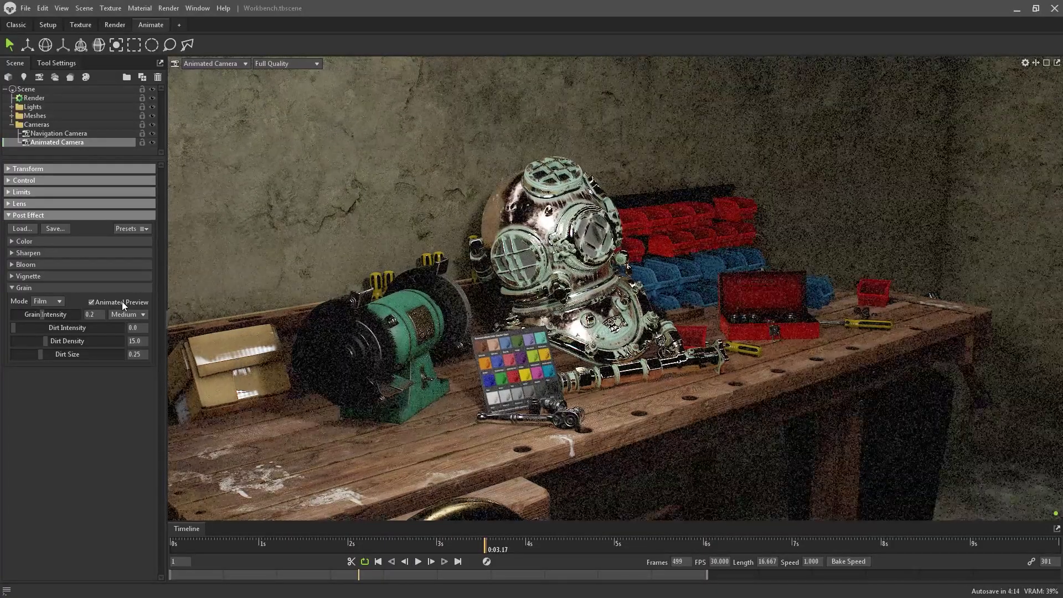
pyautogui.click(122, 302)
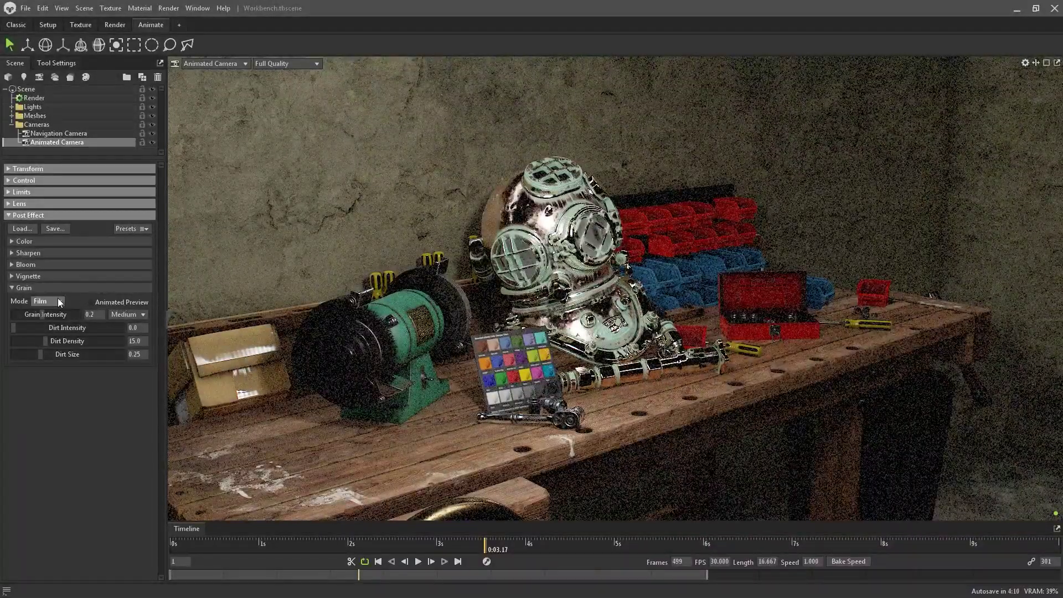
# Switch grain to Digital and compare Fine, Medium and Coarse sizes, settling on Medium
pyautogui.click(59, 301)
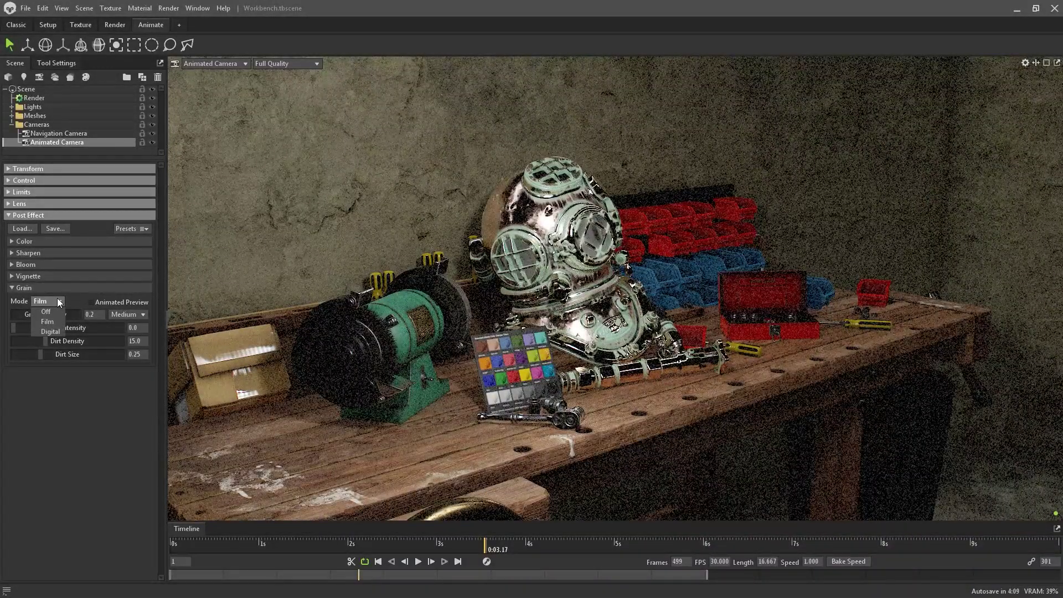
pyautogui.click(61, 330)
pyautogui.click(131, 315)
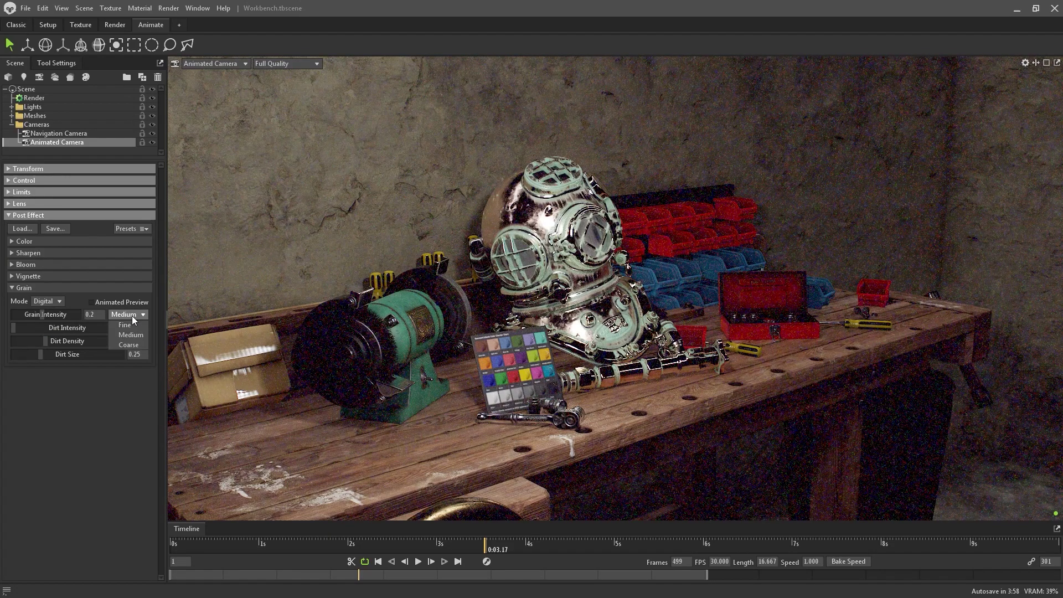
pyautogui.click(134, 324)
pyautogui.click(134, 316)
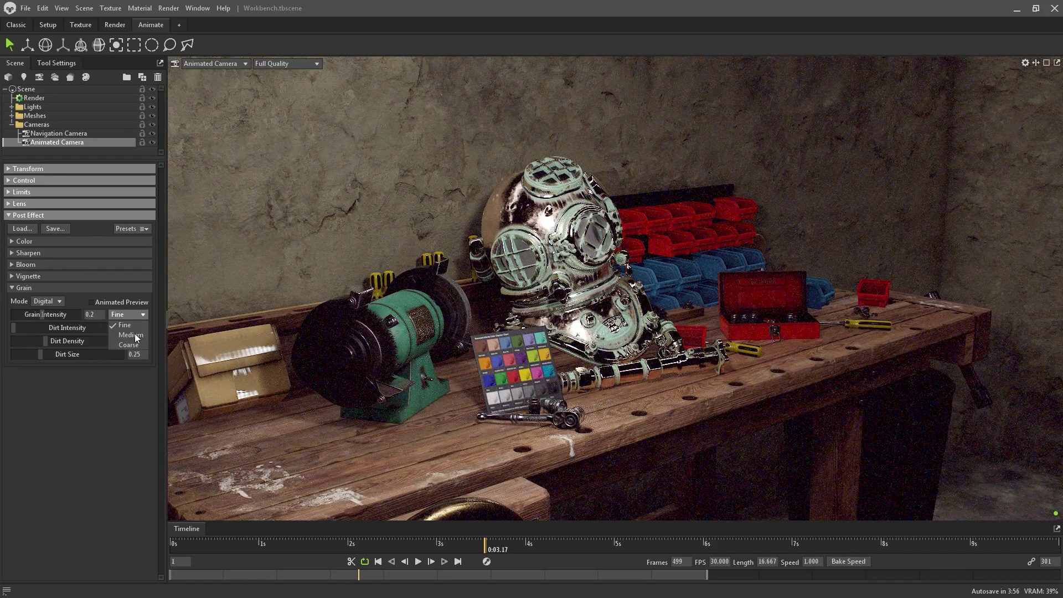
pyautogui.click(134, 336)
pyautogui.click(133, 315)
pyautogui.click(136, 344)
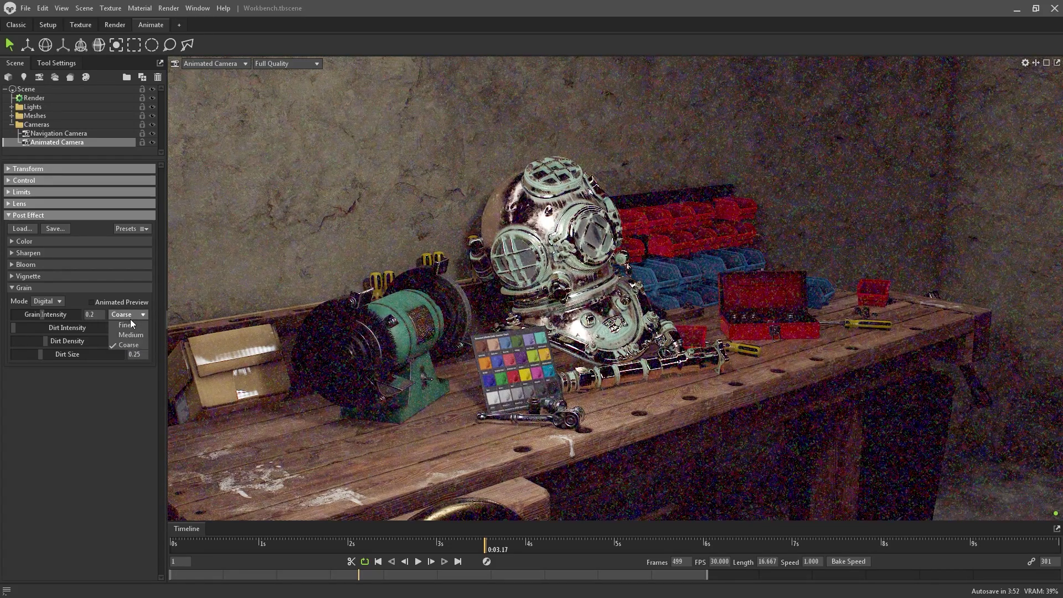
pyautogui.click(131, 332)
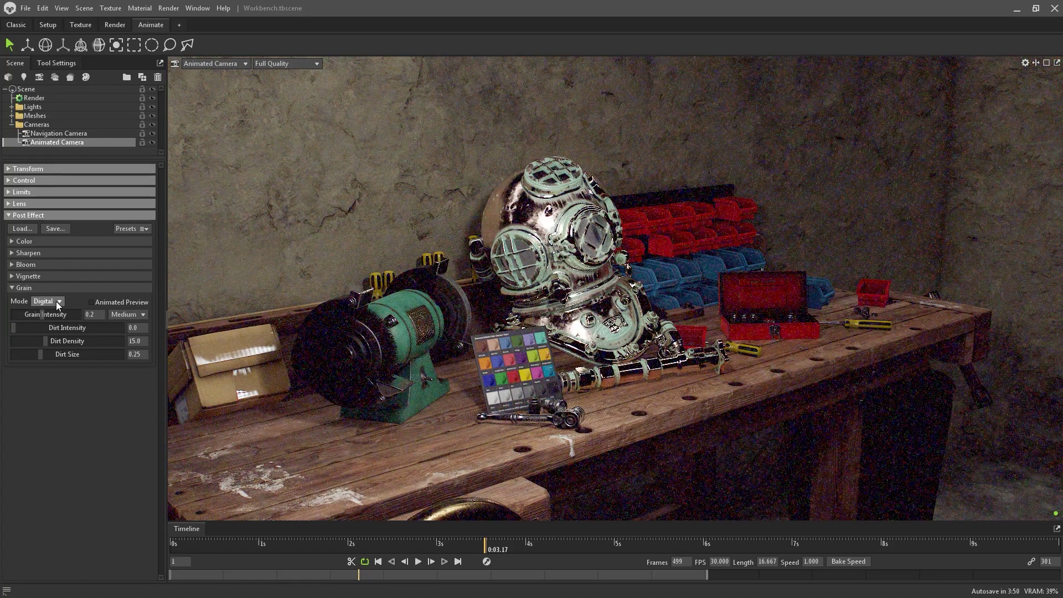
# Set Film grain intensity to 0.018 with animated preview, adding dirt (0.612 intensity, 35.97 density, 0.934 size)
pyautogui.click(58, 320)
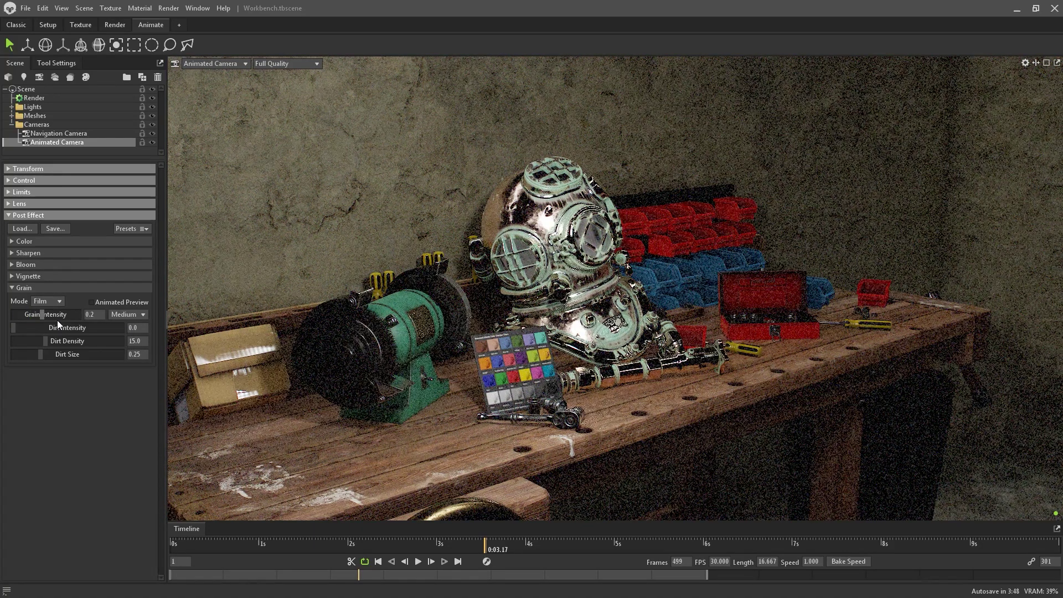
pyautogui.moveTo(47, 316); pyautogui.dragTo(108, 341)
pyautogui.click(122, 302)
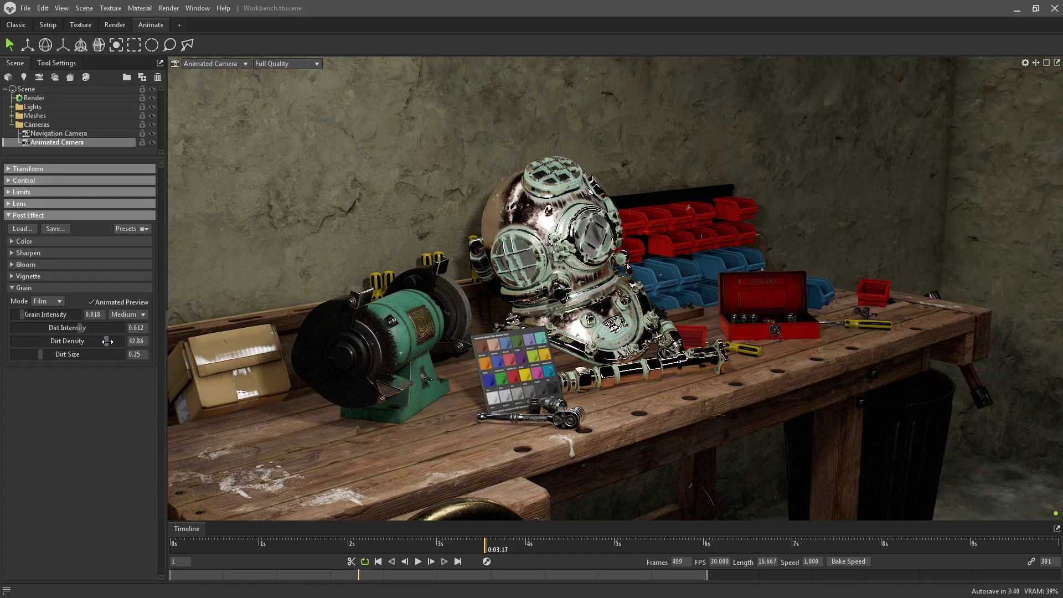
pyautogui.moveTo(40, 355); pyautogui.dragTo(92, 342)
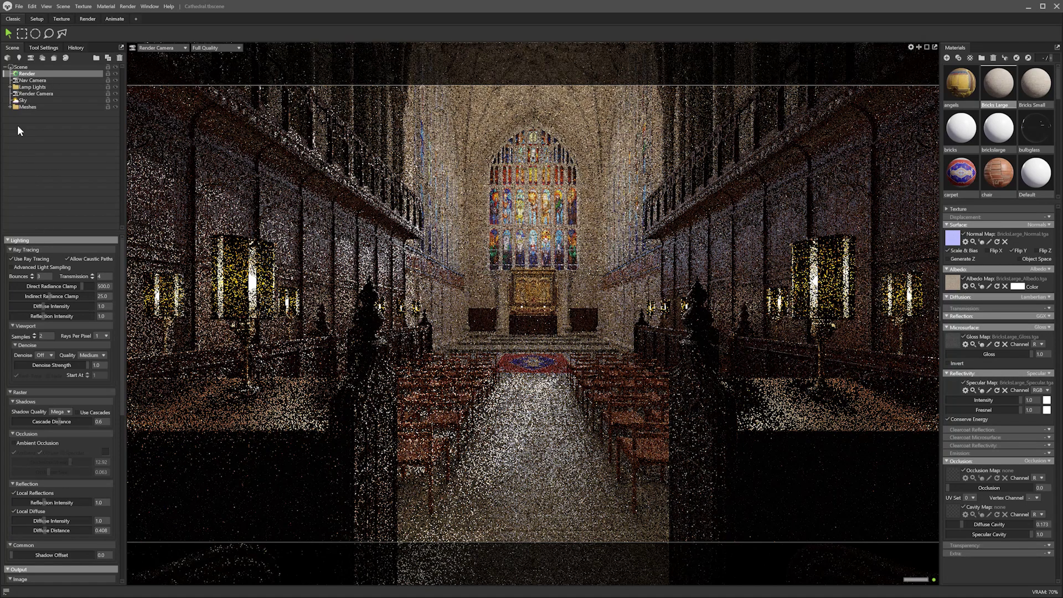
# Check the Lamp Lights group, then enable Advanced Light Sampling in the Render's Ray Tracing settings
pyautogui.click(10, 87)
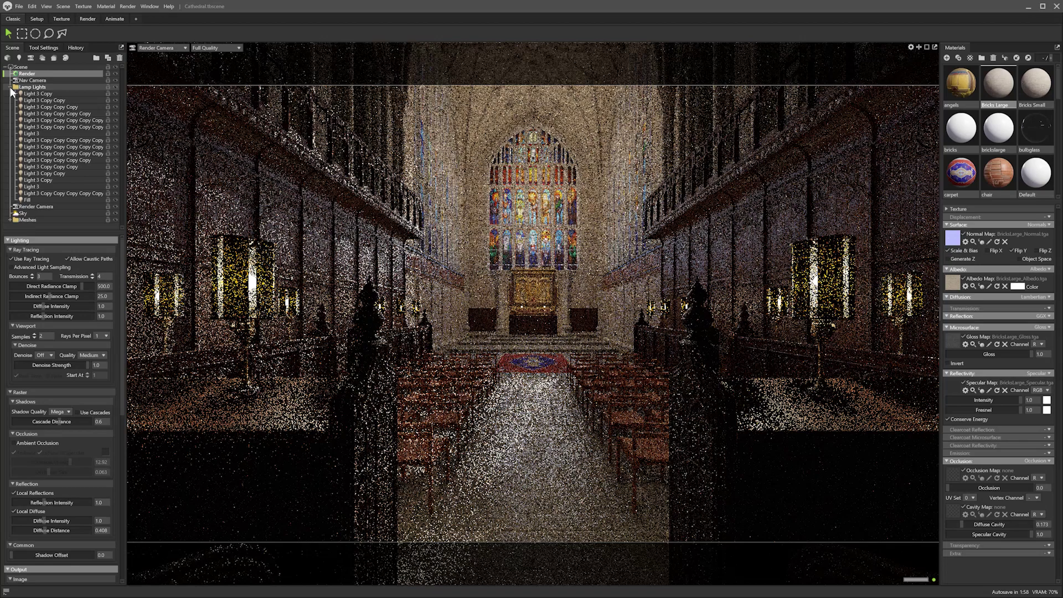
pyautogui.click(10, 87)
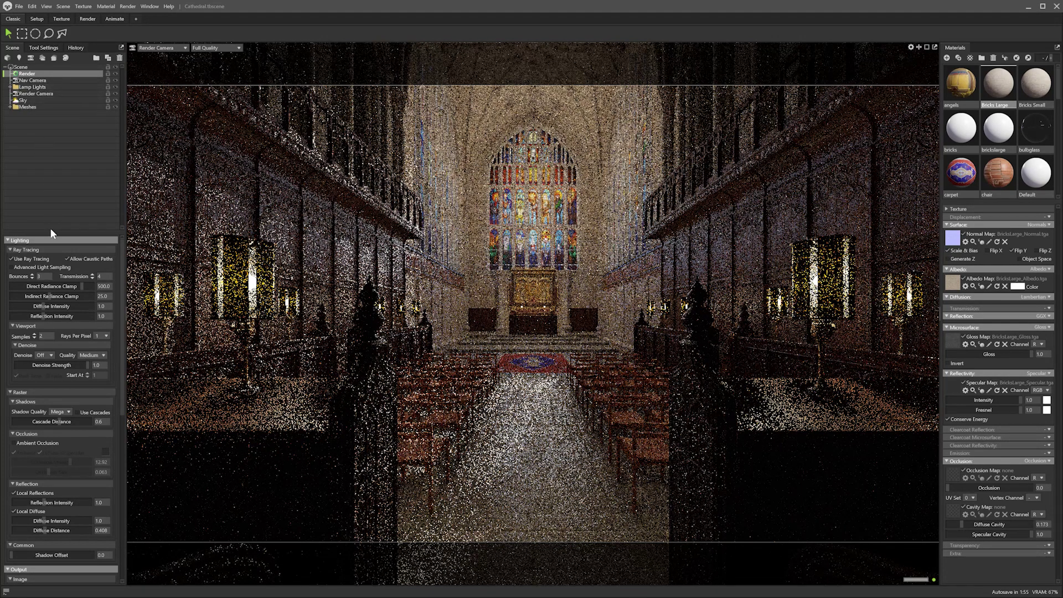
pyautogui.click(28, 266)
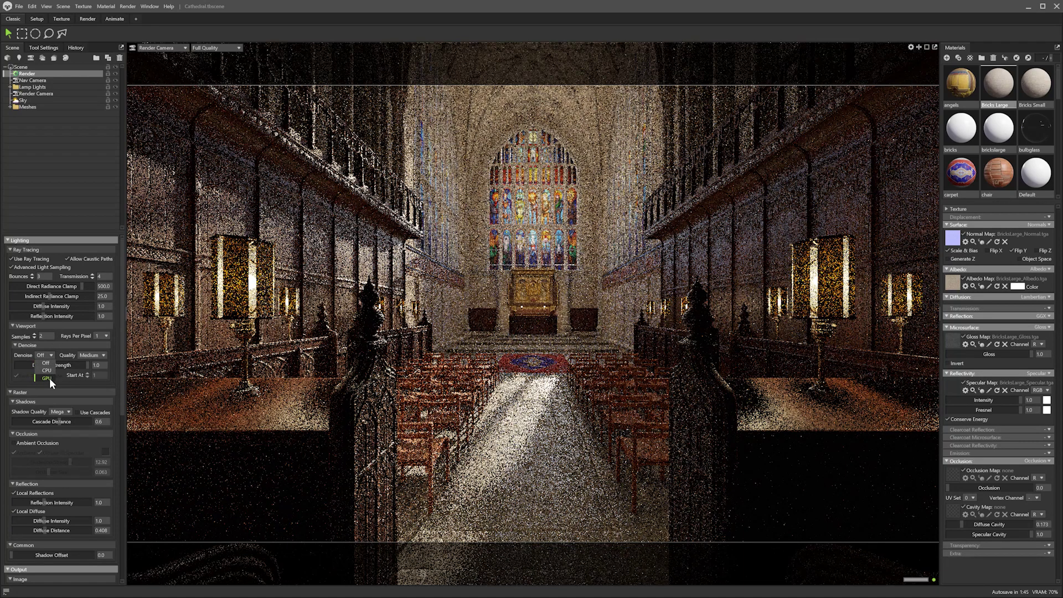
# Switch viewport denoising to GPU to clean up the cathedral render noise
pyautogui.click(49, 378)
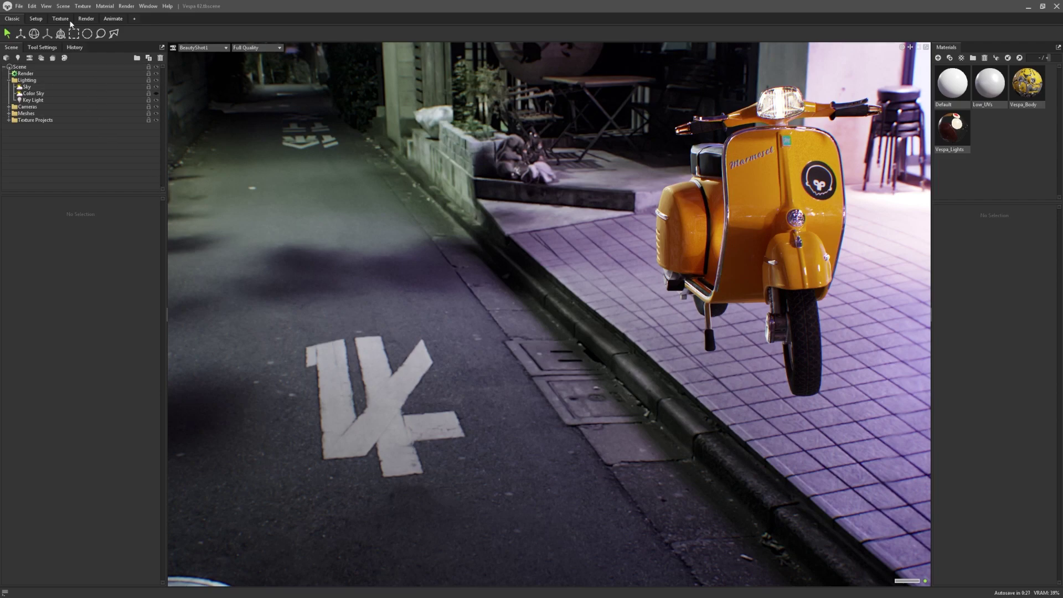
# Add a Shadow Catcher object via Scene > Add Object to the Vespa scene
pyautogui.click(66, 7)
pyautogui.moveTo(77, 20)
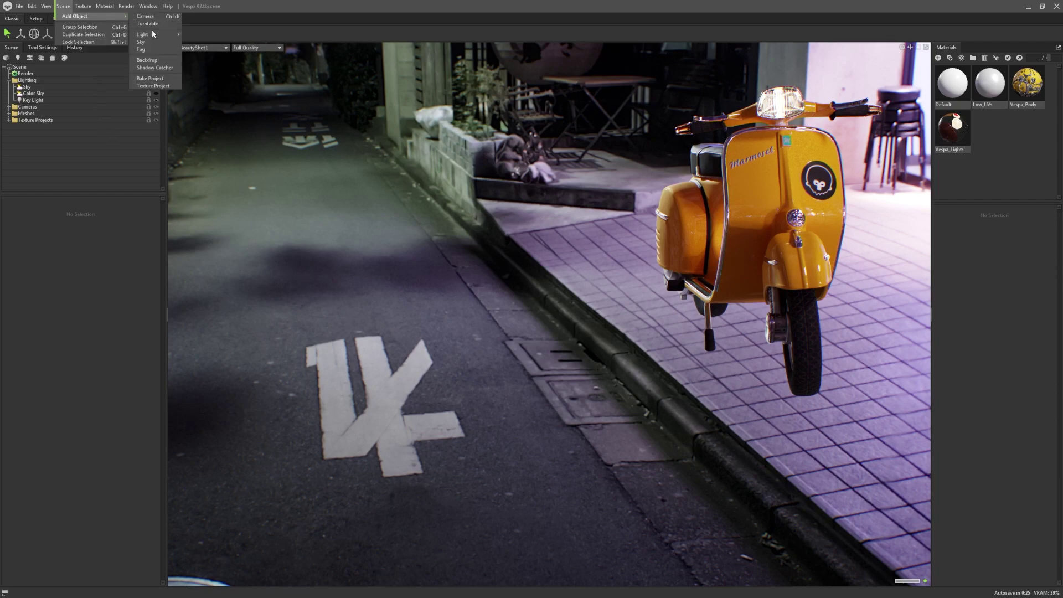
pyautogui.click(153, 68)
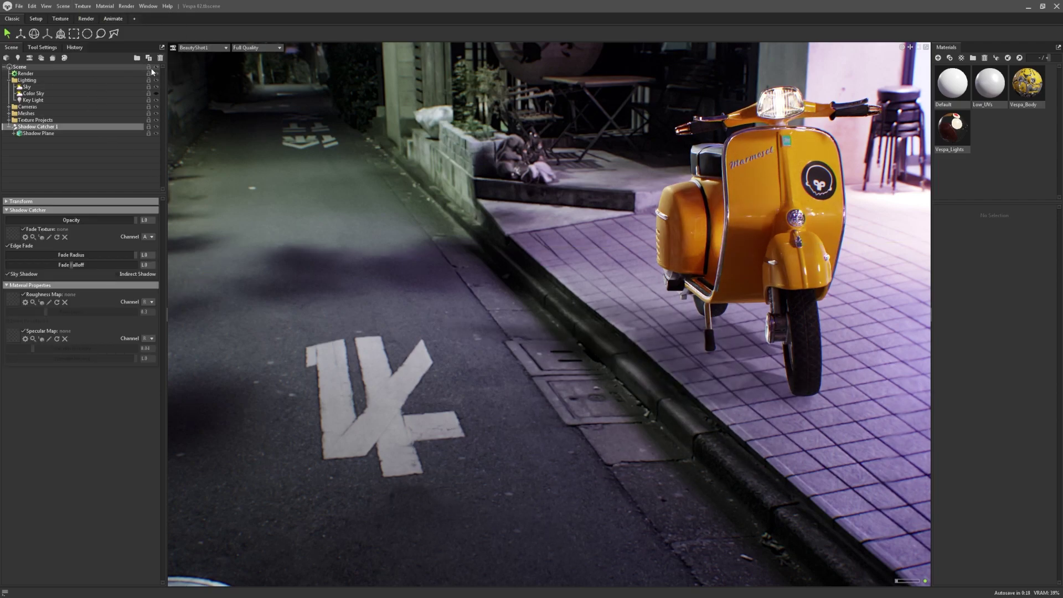
# Delete the Shadow Plane, unhide the Curb mesh and move it into Shadow Catcher 1
pyautogui.click(49, 135)
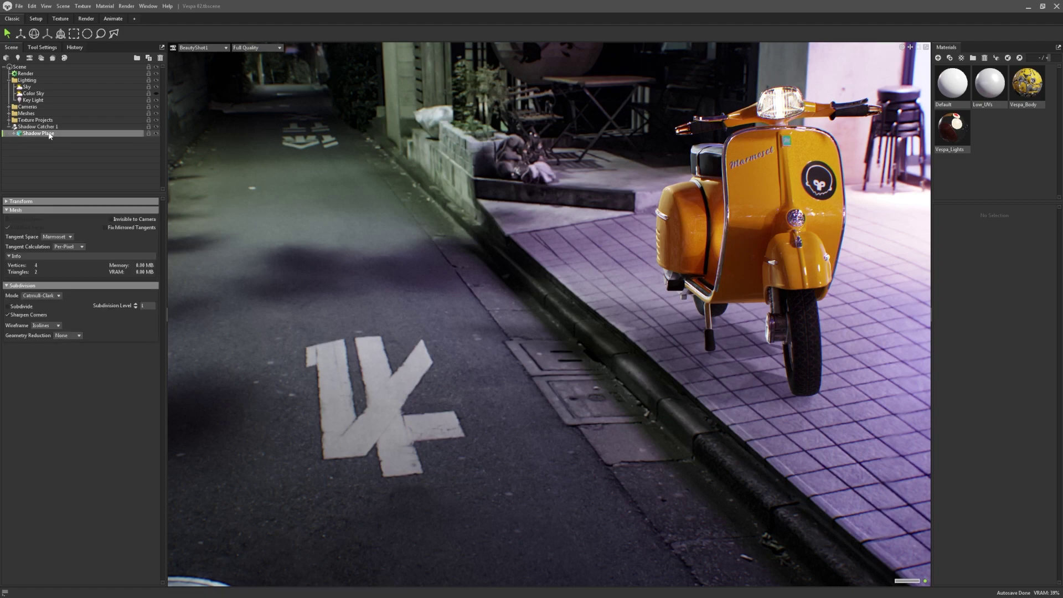
pyautogui.click(161, 59)
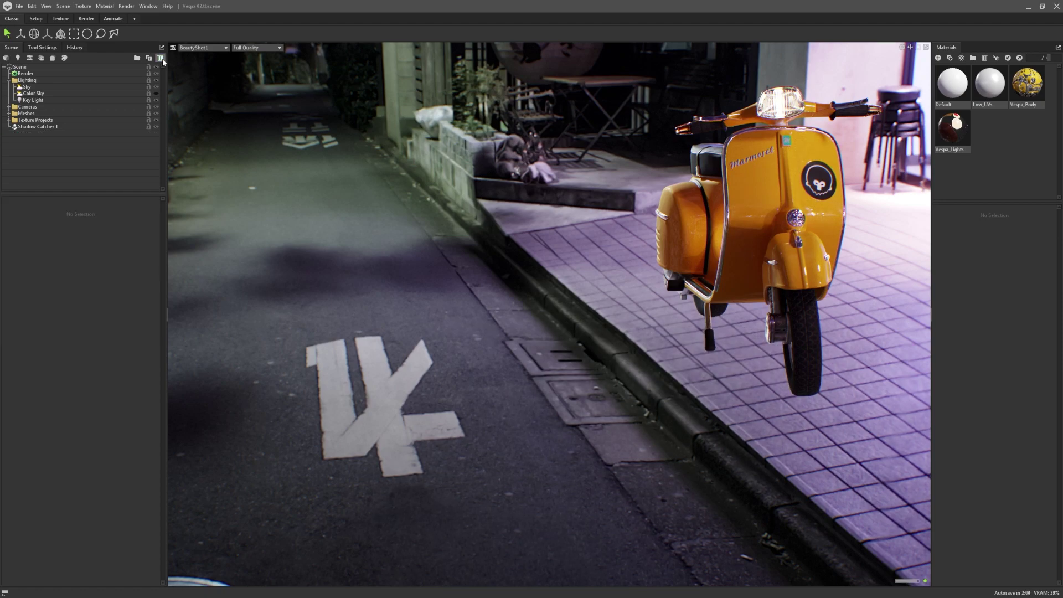
pyautogui.click(9, 114)
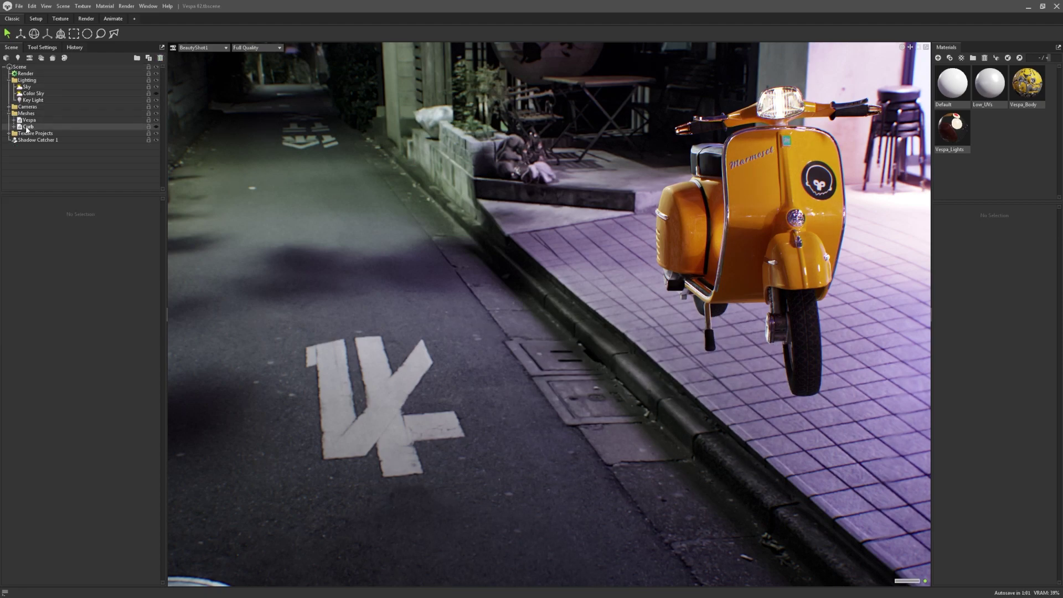
pyautogui.click(156, 127)
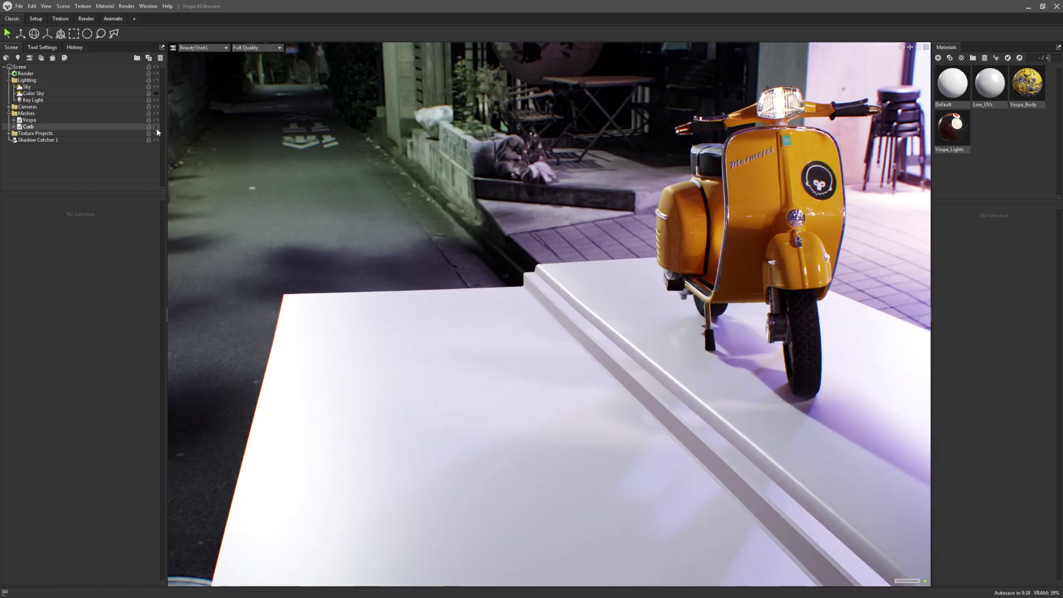
pyautogui.click(30, 129)
pyautogui.moveTo(31, 131); pyautogui.dragTo(29, 144)
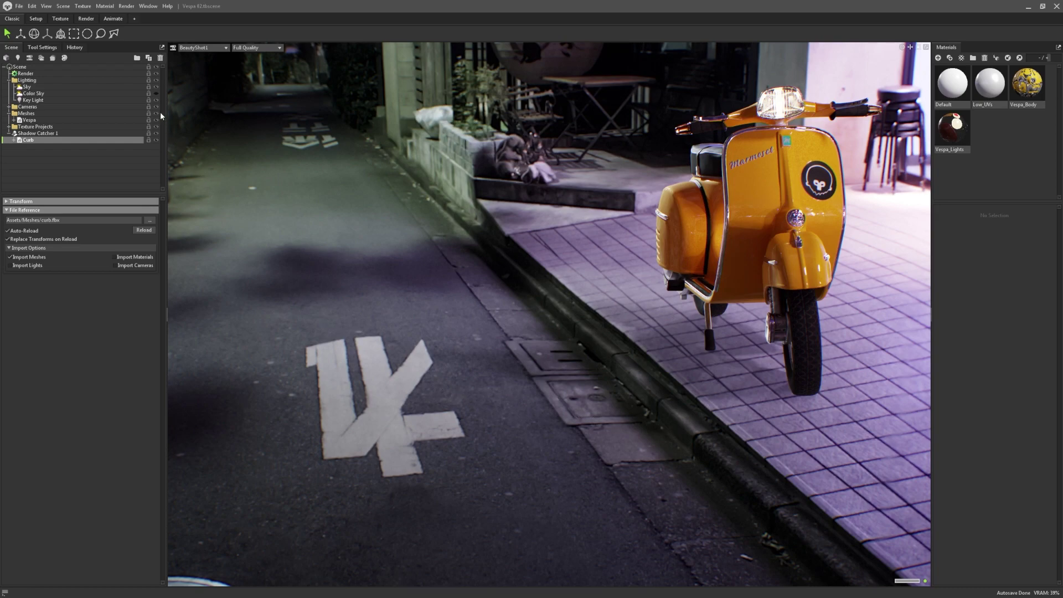
# Hide and reshow the Sky backdrop to check the shadows, then select Shadow Catcher 1
pyautogui.click(155, 94)
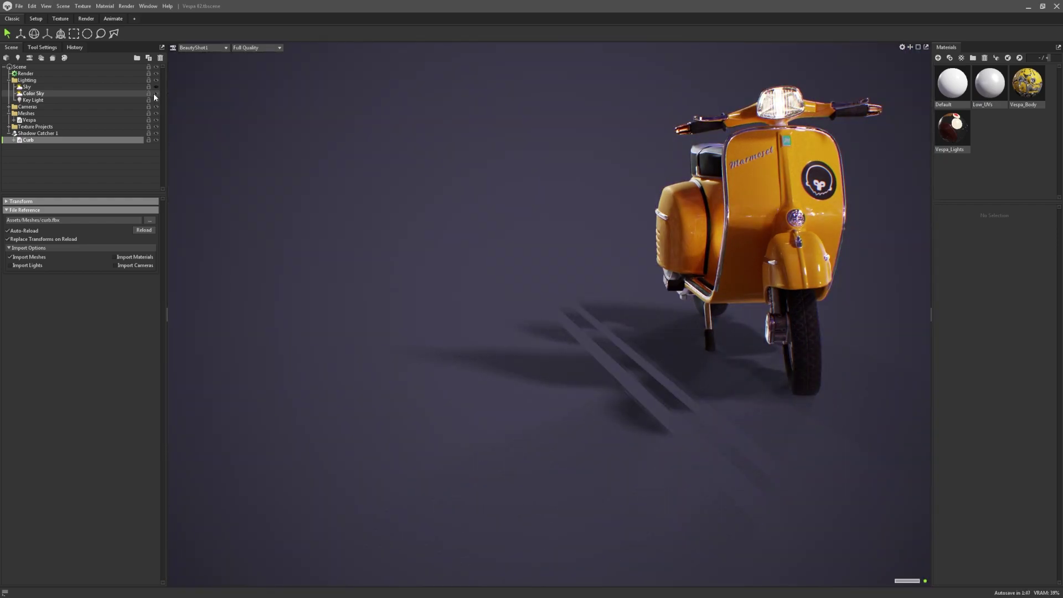
pyautogui.click(156, 86)
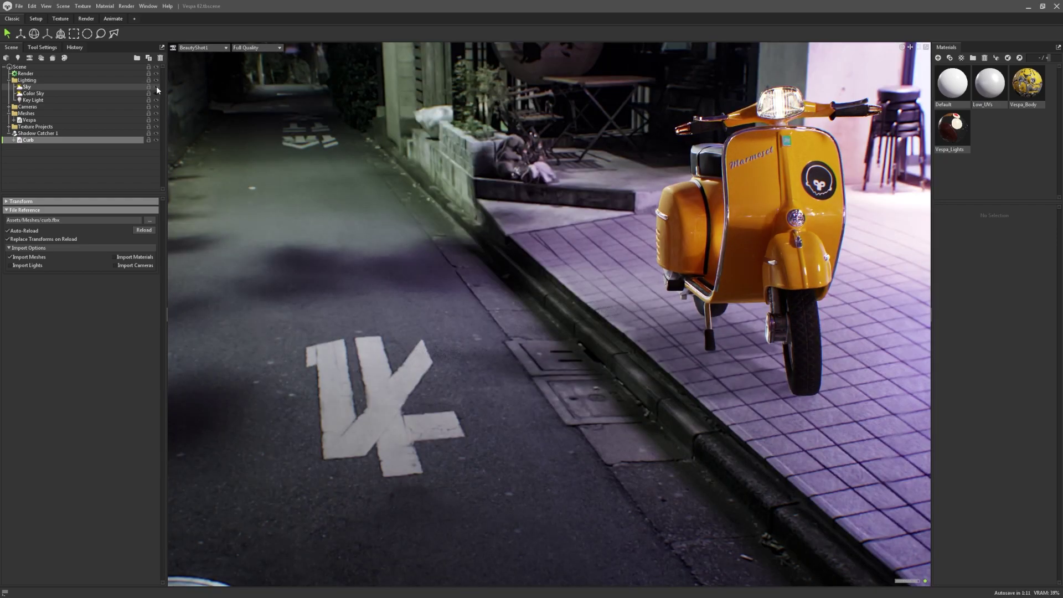
pyautogui.click(77, 135)
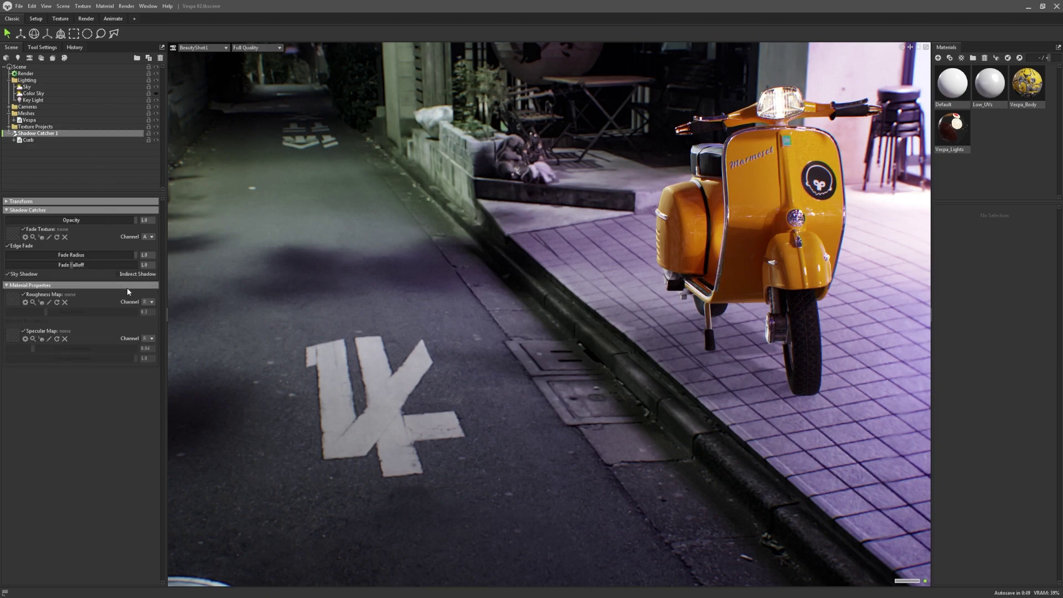
# Enable Indirect Shadow on Shadow Catcher 1 and test Roughness 0.0 before keeping 0.3
pyautogui.click(117, 274)
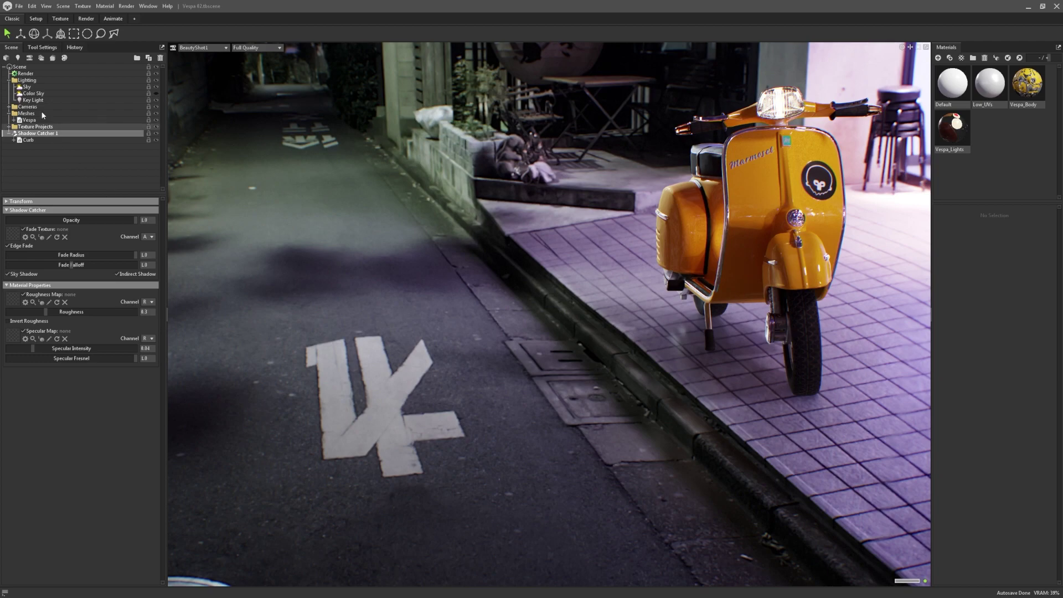
pyautogui.click(38, 75)
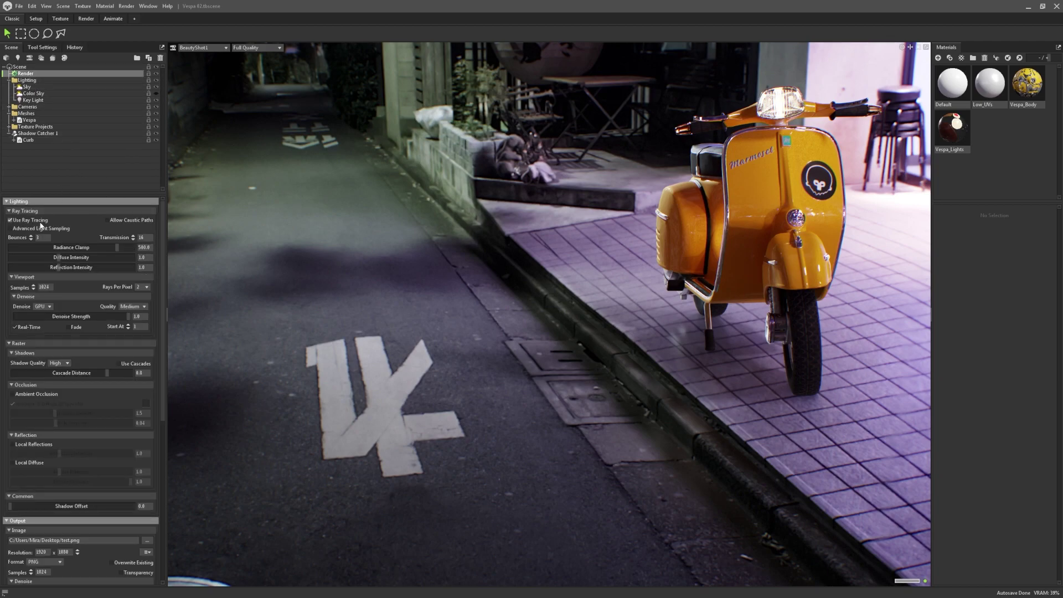
pyautogui.click(101, 135)
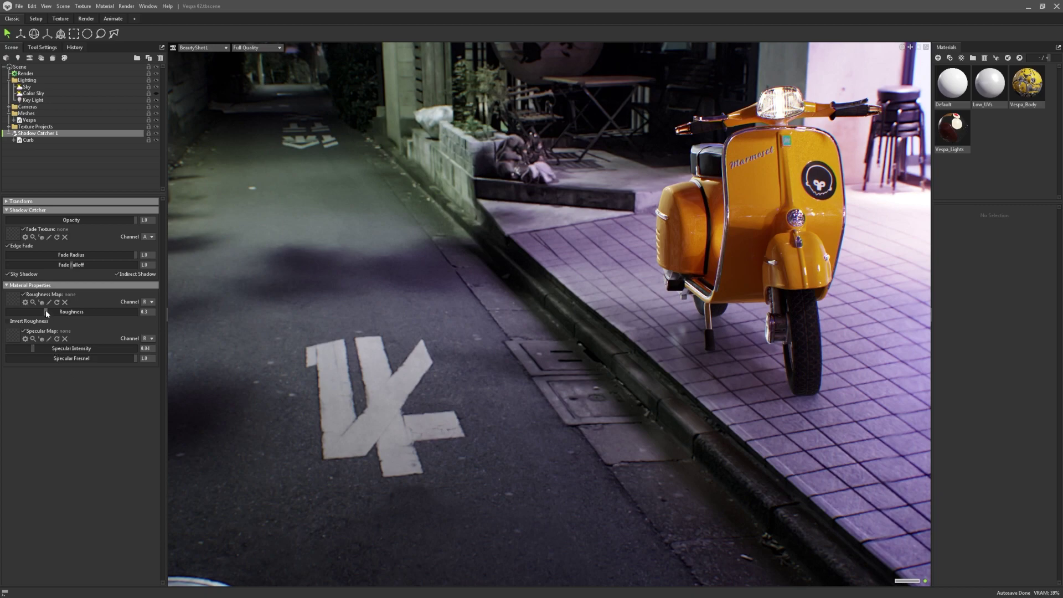
pyautogui.moveTo(46, 313); pyautogui.dragTo(6, 313)
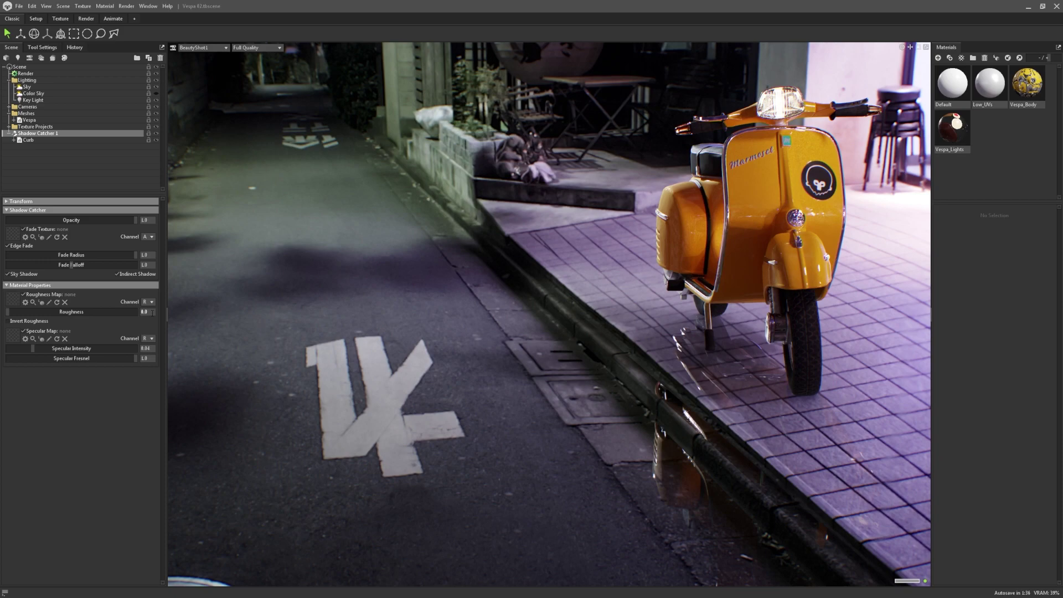
pyautogui.press('Return')
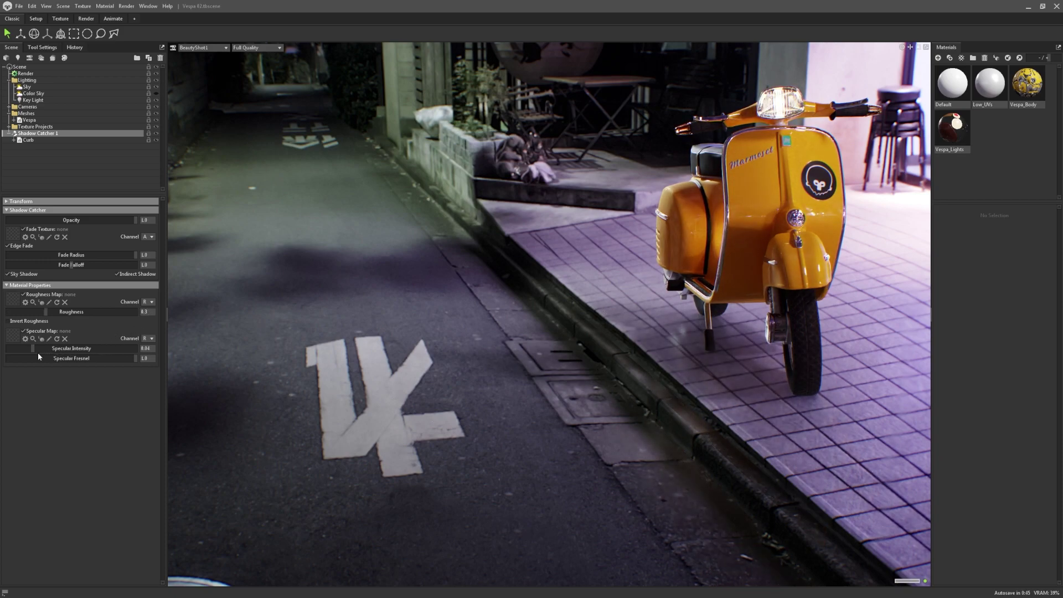
# Raise the shadow catcher's Specular Intensity, then type it down to 0.25
pyautogui.moveTo(33, 350); pyautogui.dragTo(74, 349)
pyautogui.moveTo(103, 353); pyautogui.dragTo(121, 354)
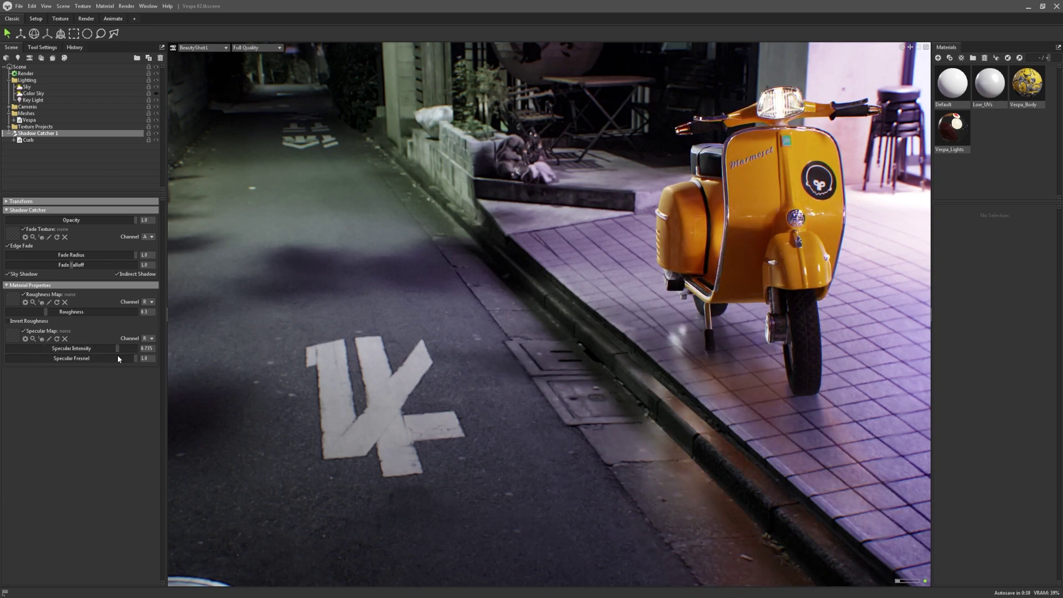
pyautogui.doubleClick(147, 348)
pyautogui.write('5')
pyautogui.press('Return')
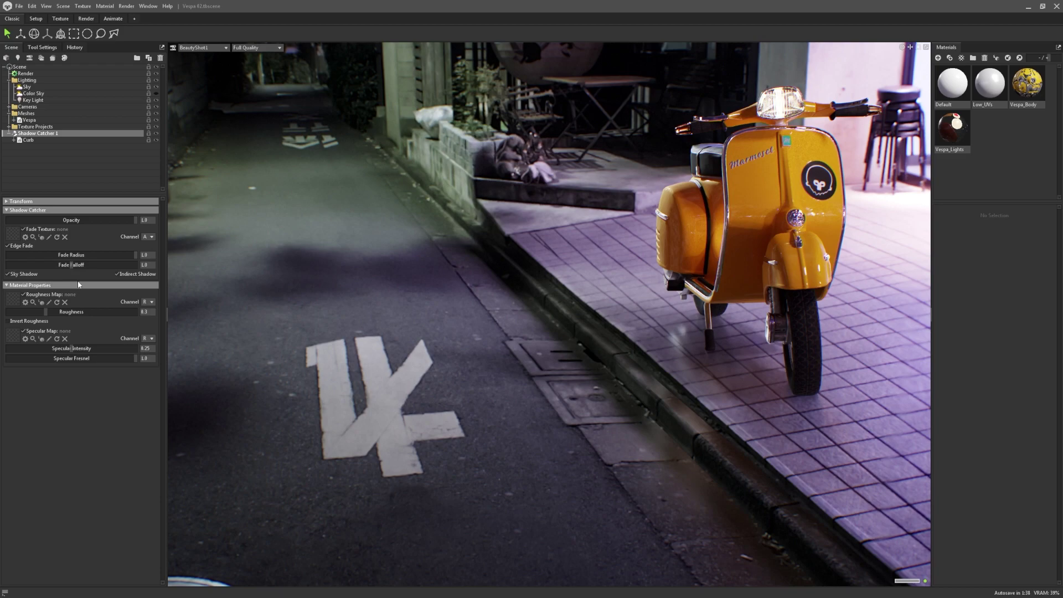
# Tighten the shadow catcher edge fade to Fade Radius 0.142 and Fade Falloff 0.122
pyautogui.moveTo(134, 255); pyautogui.dragTo(110, 271)
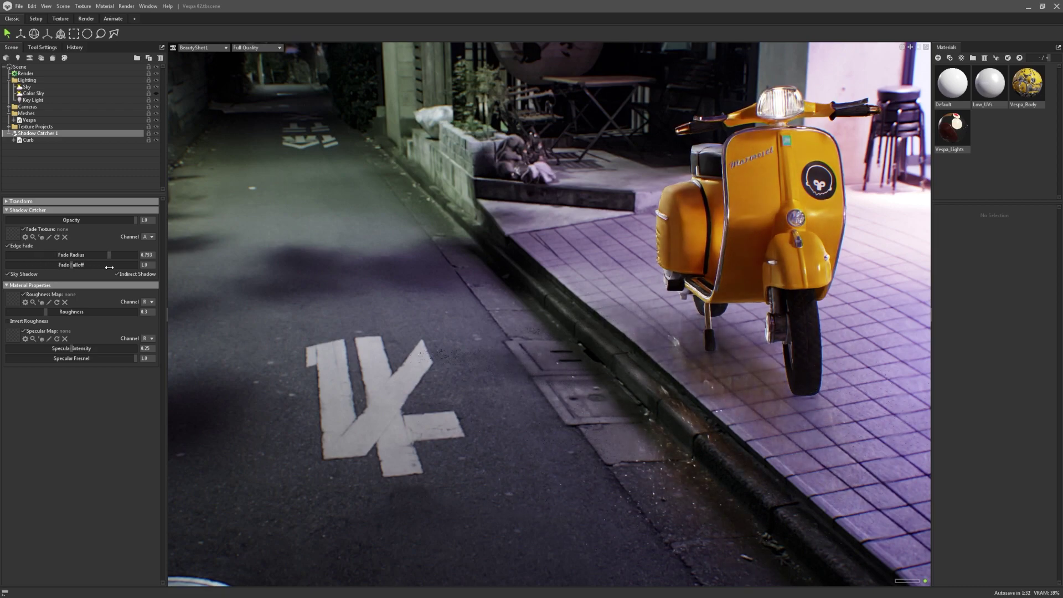
pyautogui.moveTo(88, 265)
pyautogui.mouseDown()
pyautogui.moveTo(39, 264)
pyautogui.moveTo(92, 266)
pyautogui.mouseUp()
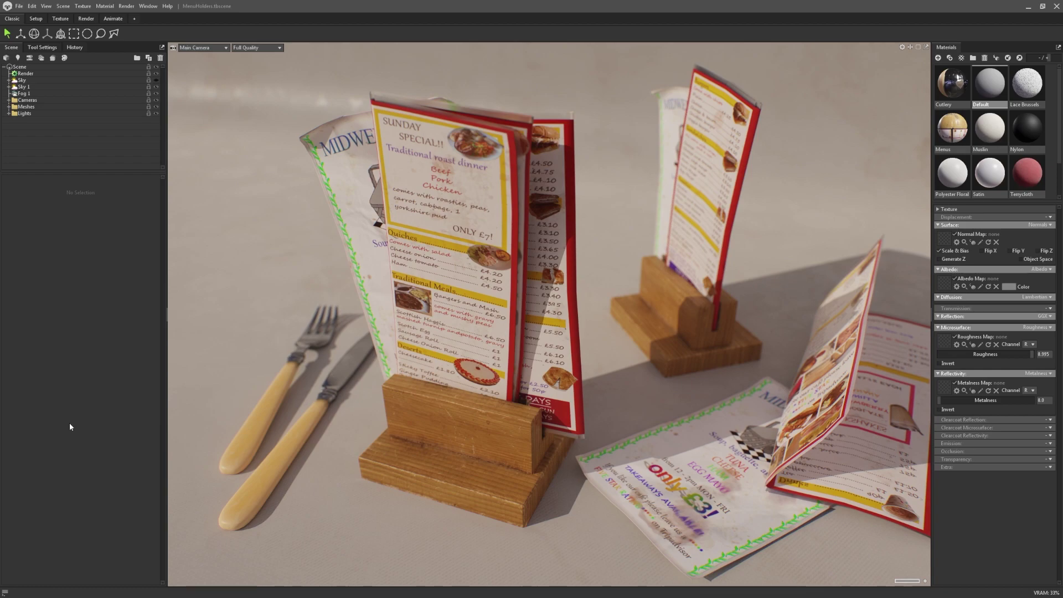
# In Preferences, set the autosave timer to 2.5 minutes and max folder size to 4.0 GB
pyautogui.click(33, 7)
pyautogui.click(30, 70)
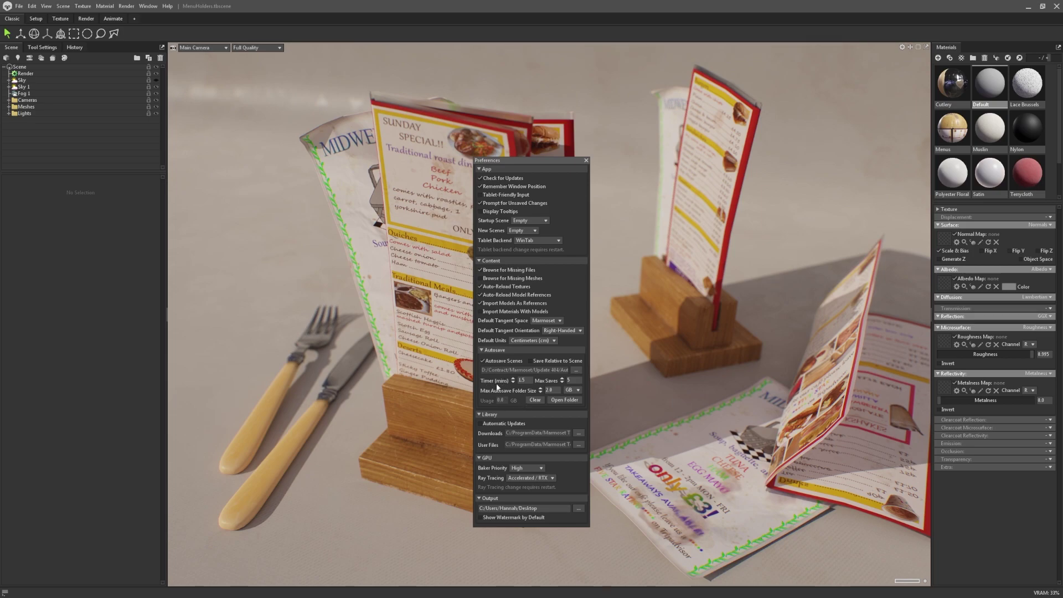
pyautogui.click(513, 379)
pyautogui.click(541, 388)
pyautogui.click(541, 388)
pyautogui.click(578, 391)
pyautogui.click(579, 391)
# Open the AutoSave - Menus folder in Explorer, then close that window
pyautogui.click(565, 400)
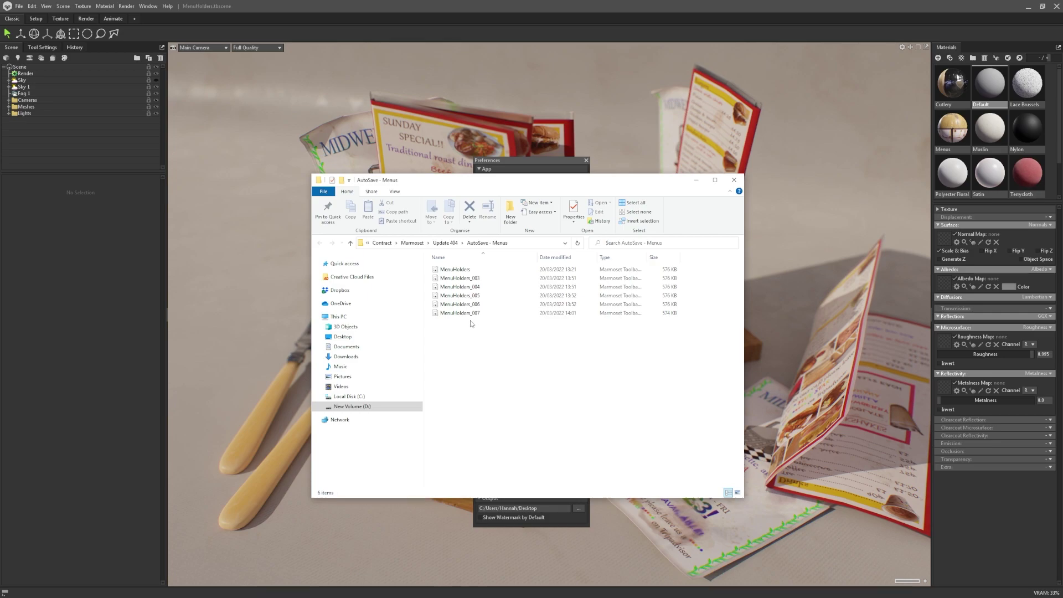
pyautogui.click(734, 180)
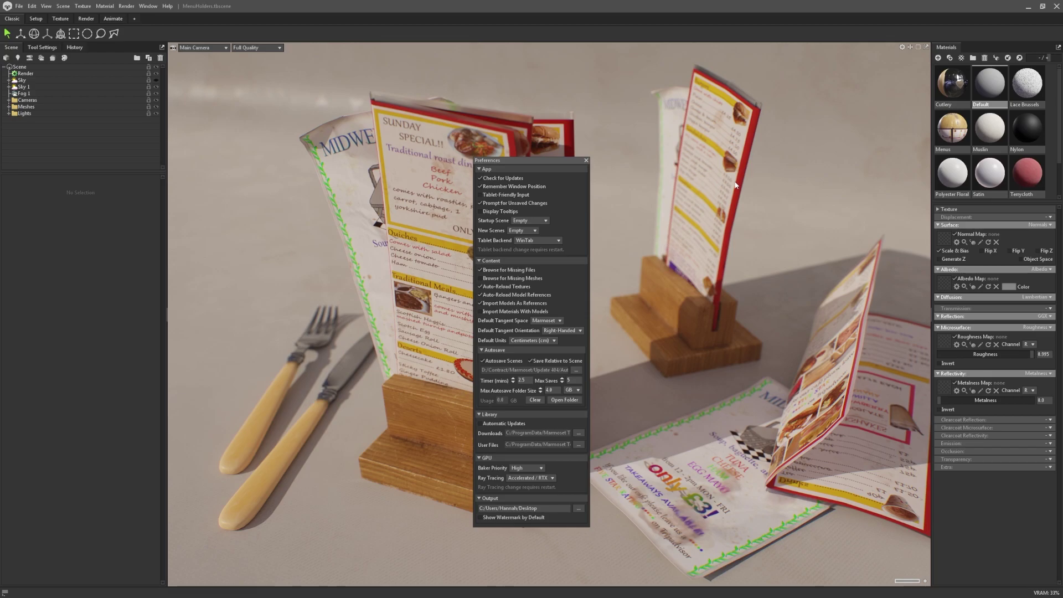
# Close Preferences and enlarge the Library's material thumbnails with the size slider
pyautogui.click(586, 161)
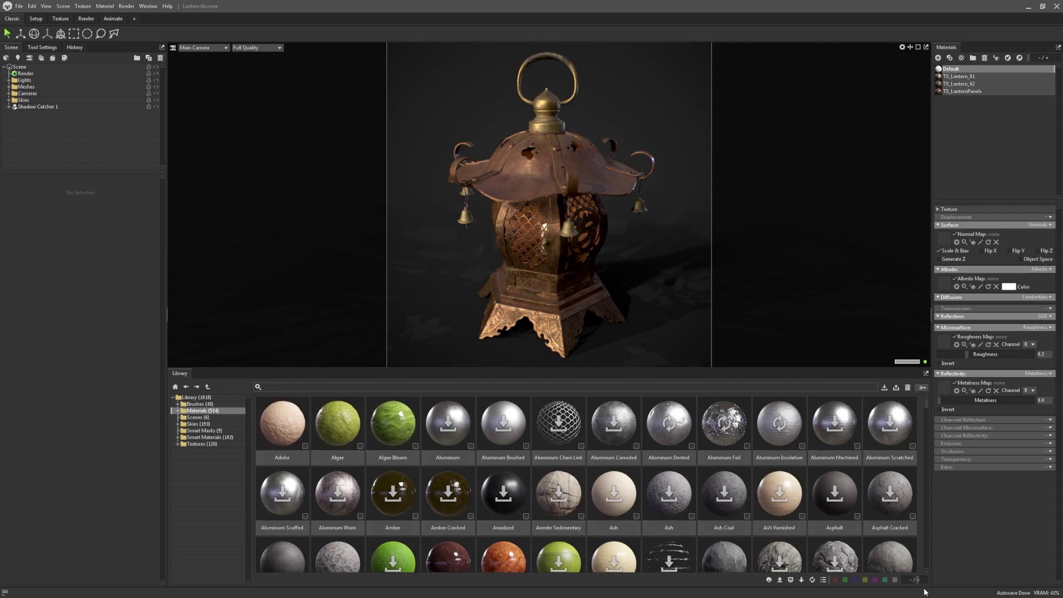
pyautogui.moveTo(913, 581); pyautogui.dragTo(928, 582)
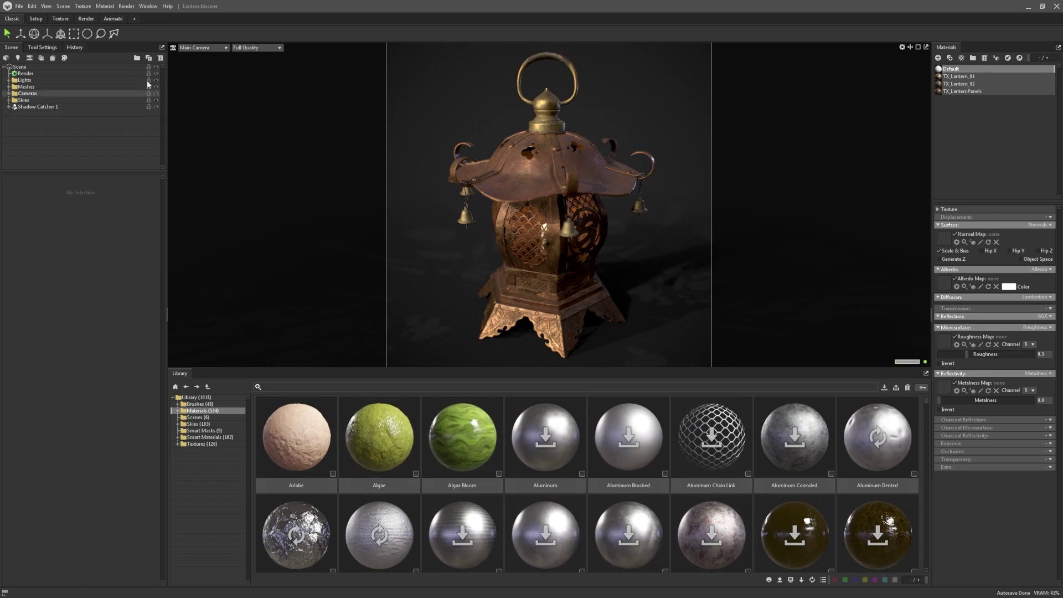
# Open a floating Library on Smart Masks and dock it beside the scene panel
pyautogui.click(147, 6)
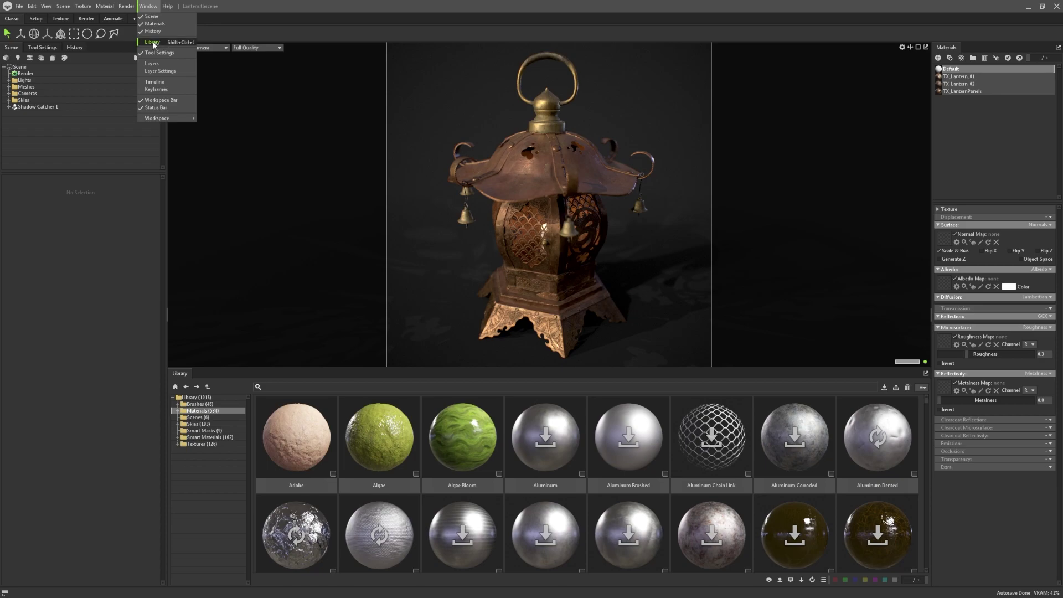
pyautogui.click(153, 44)
pyautogui.click(435, 288)
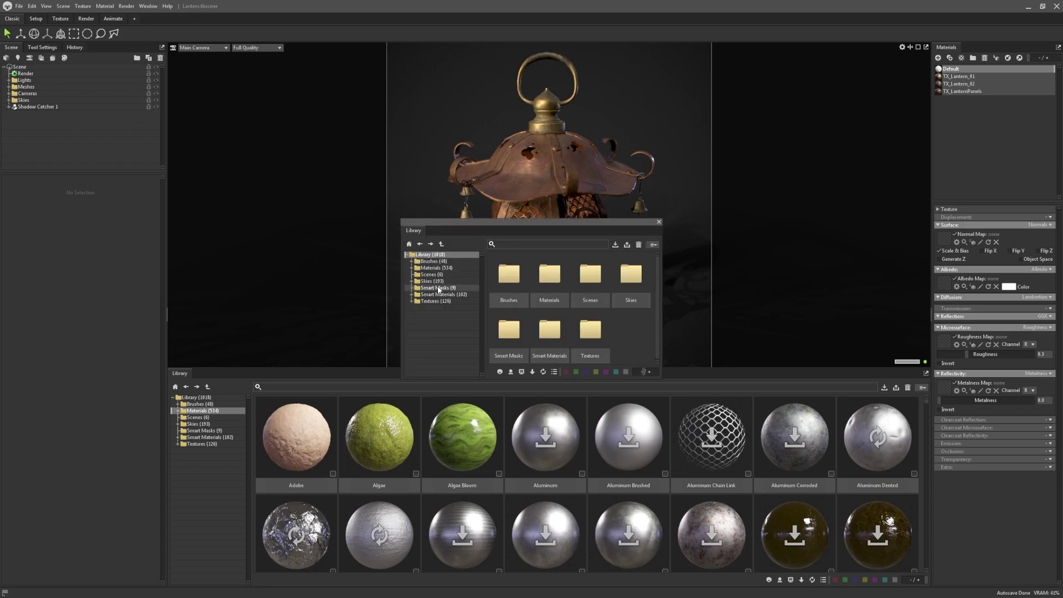
pyautogui.moveTo(412, 235); pyautogui.dragTo(170, 193)
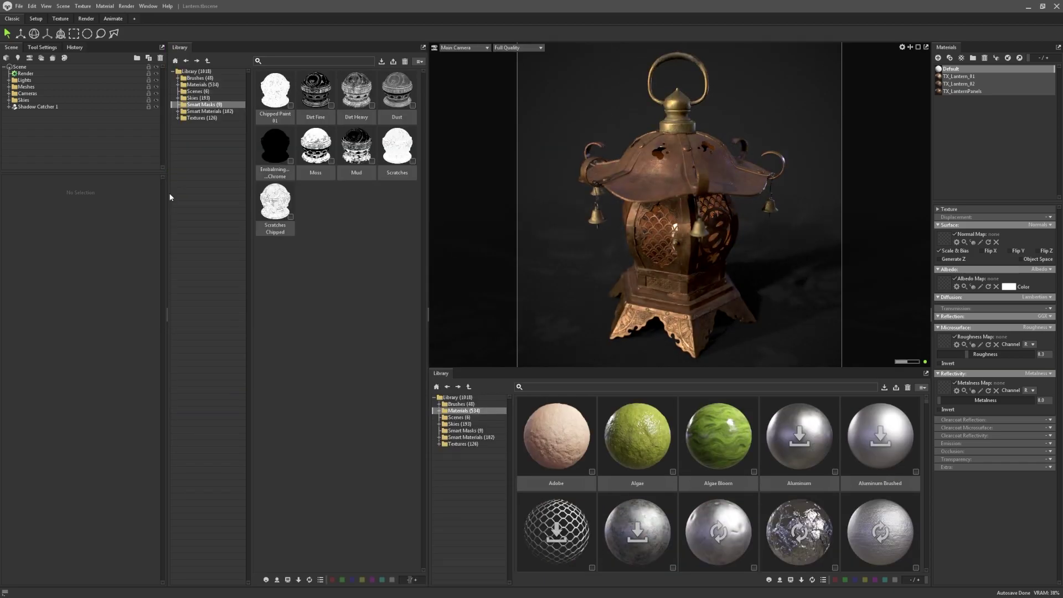
# Show Brushes > Organic as a compact list in another floating Library, close it, then float the docked Library
pyautogui.click(148, 7)
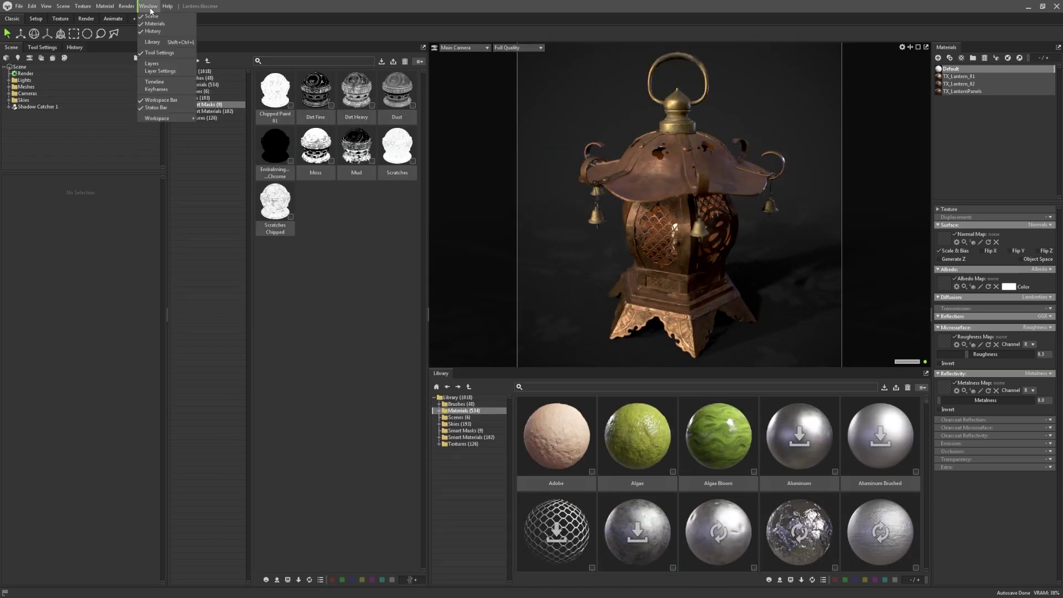
pyautogui.click(153, 43)
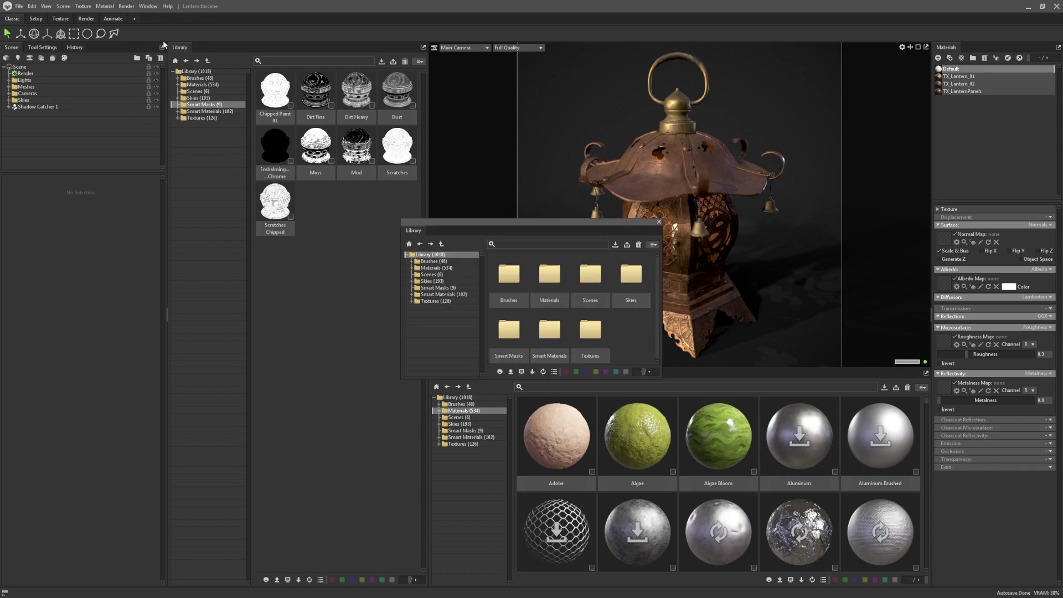
pyautogui.click(410, 261)
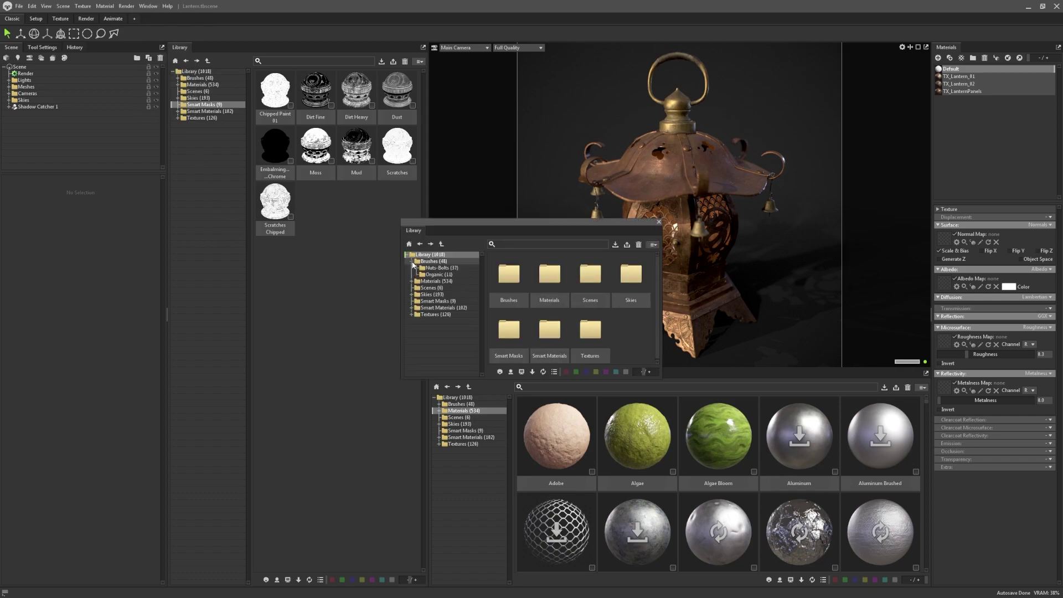
pyautogui.click(440, 274)
pyautogui.moveTo(596, 222)
pyautogui.mouseDown()
pyautogui.moveTo(369, 264)
pyautogui.moveTo(225, 377)
pyautogui.mouseUp()
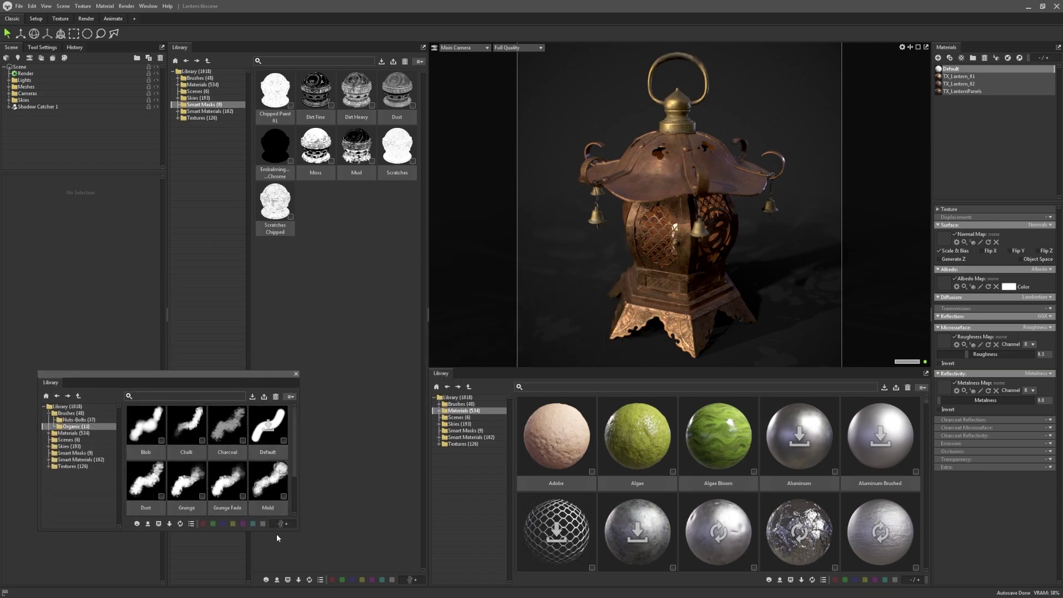
pyautogui.moveTo(281, 525); pyautogui.dragTo(271, 524)
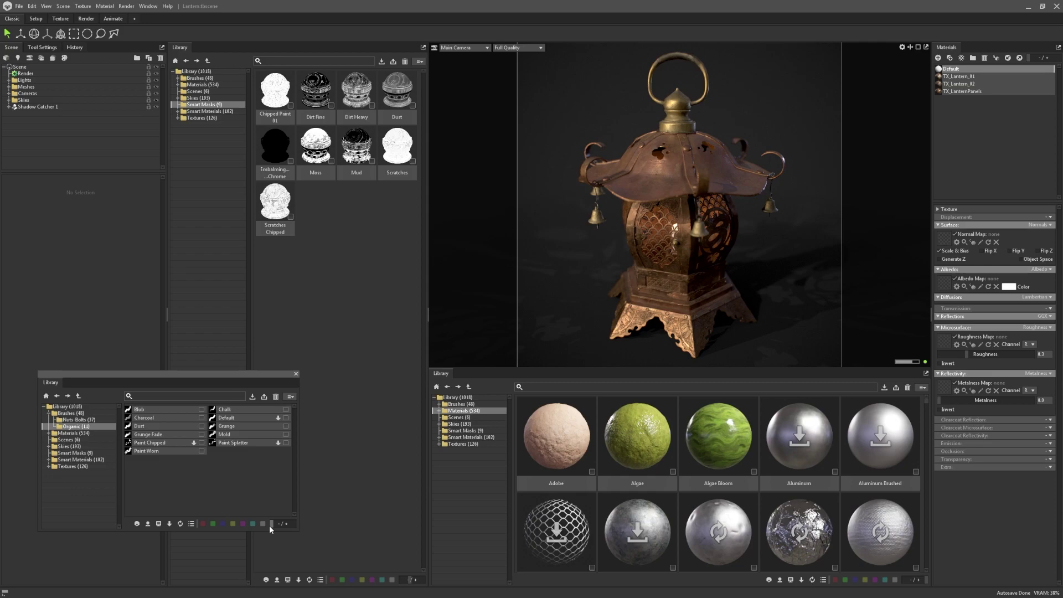
pyautogui.click(295, 375)
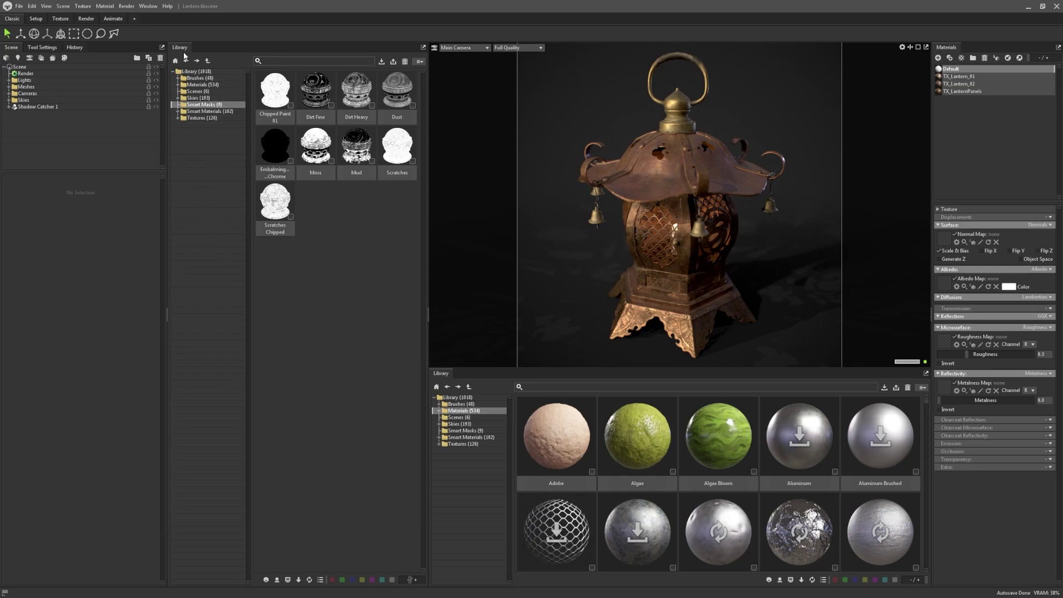
pyautogui.moveTo(184, 49); pyautogui.dragTo(249, 119)
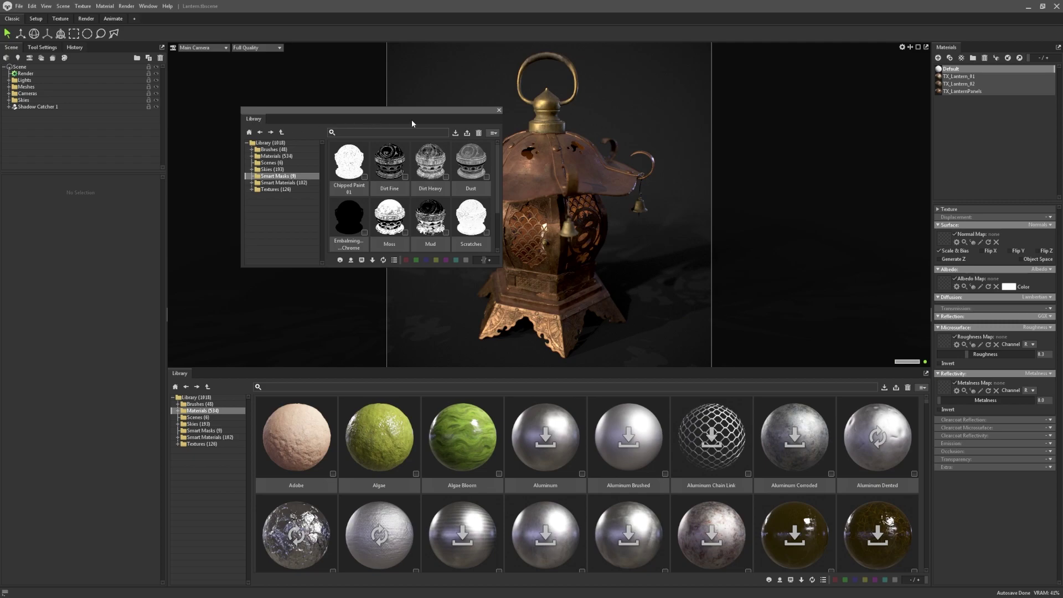
# Close the floating Library and add the three Alley Construction skies to the scene
pyautogui.click(499, 110)
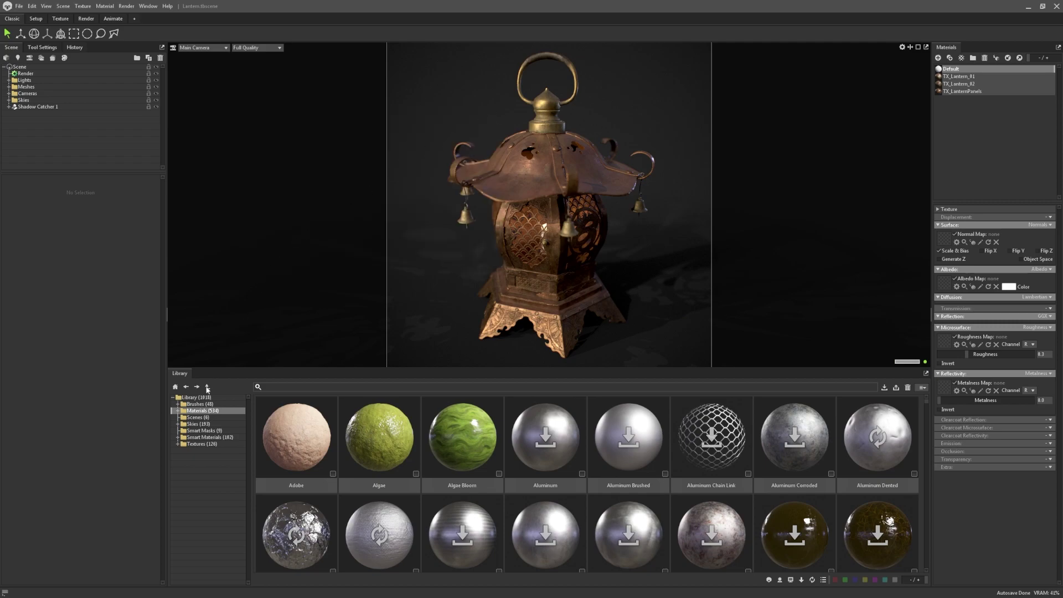
pyautogui.click(197, 424)
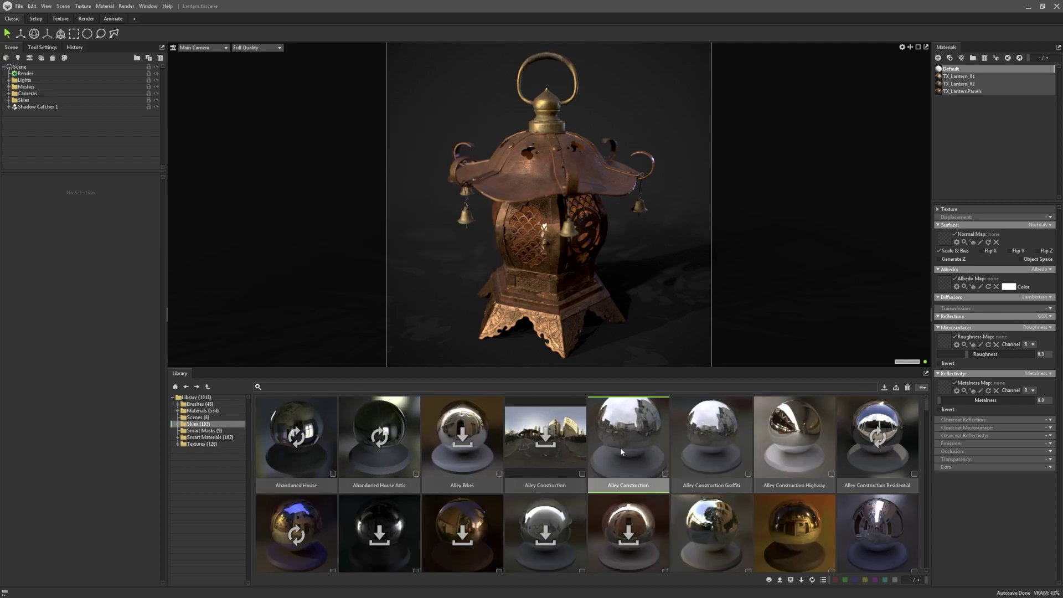
pyautogui.keyDown('shift'); pyautogui.click(782, 442); pyautogui.keyUp('shift')
pyautogui.moveTo(782, 442); pyautogui.dragTo(96, 136)
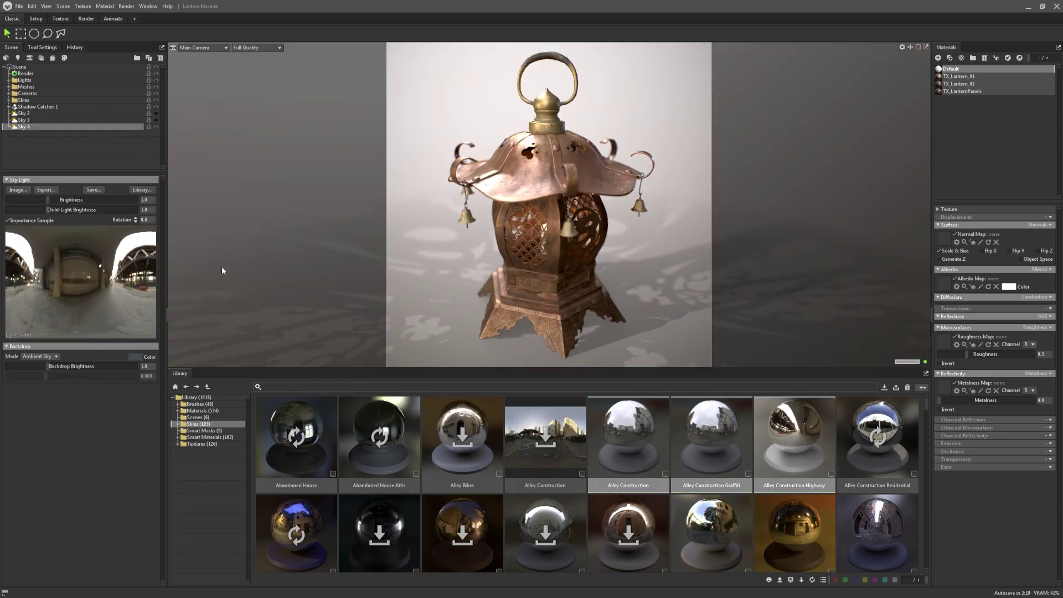
# Search materials for 'bronze', add all six Bronze results to the scene, then clear the search
pyautogui.click(200, 410)
pyautogui.click(279, 387)
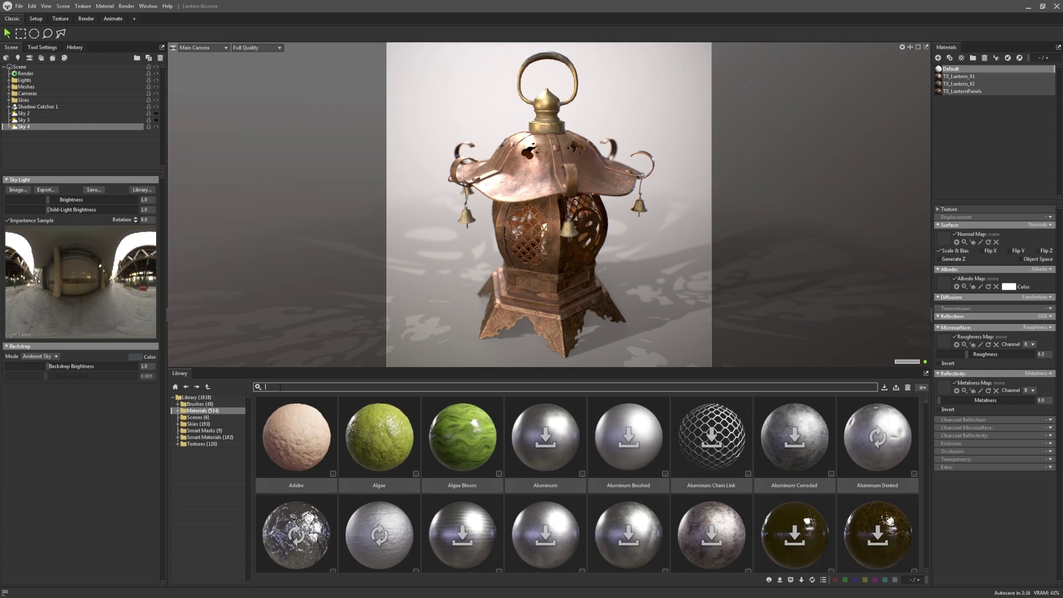
pyautogui.write('bron')
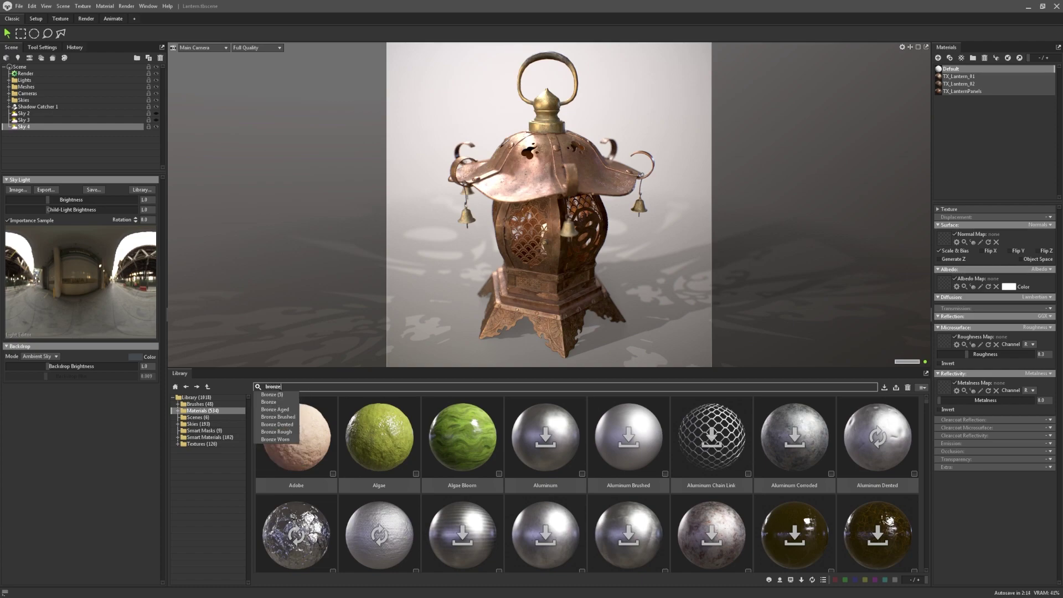
pyautogui.write('ze')
pyautogui.press('Return')
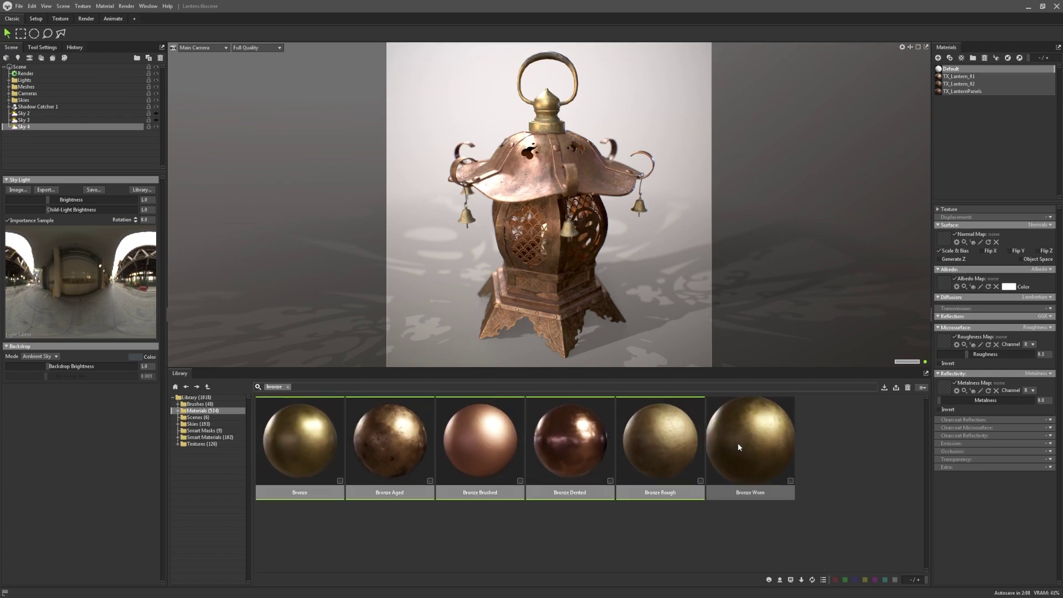
pyautogui.moveTo(735, 443); pyautogui.dragTo(960, 161)
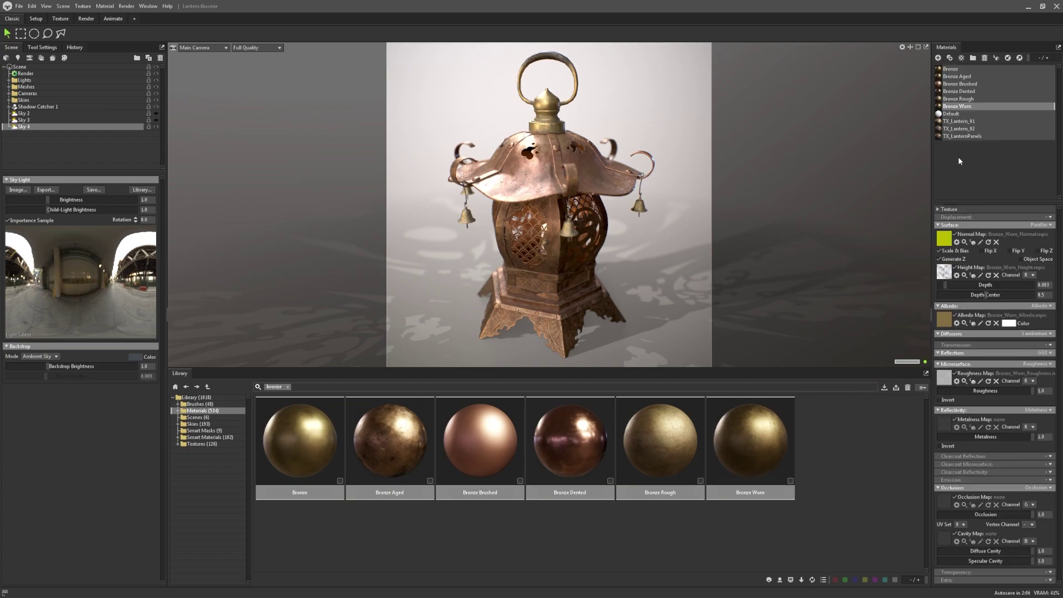
pyautogui.click(288, 386)
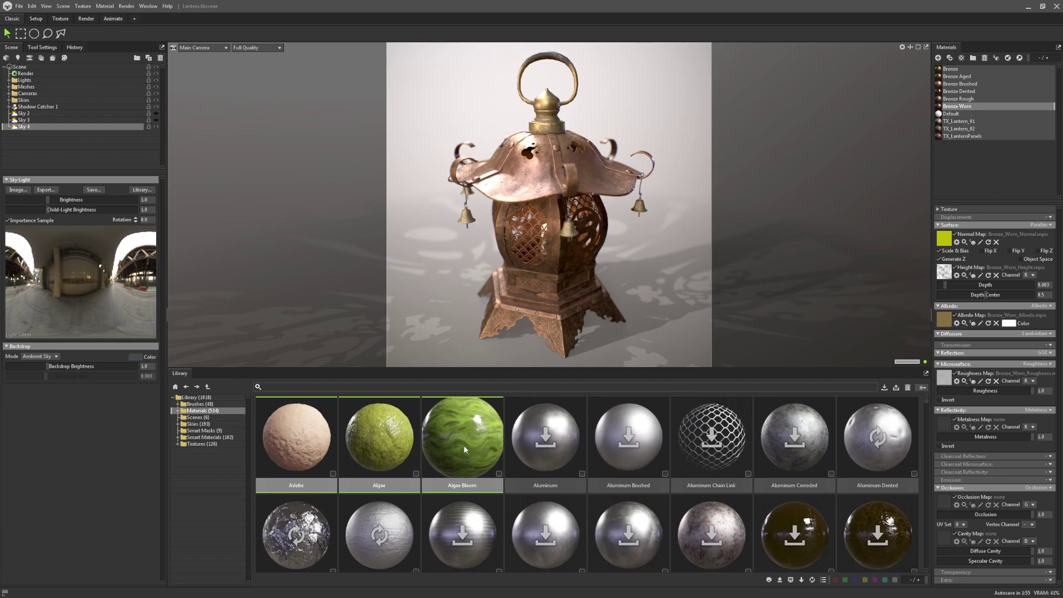
# Tag Adobe, Algae and Algae Bloom blue and download the three Aluminum materials
pyautogui.moveTo(498, 476)
pyautogui.click(531, 474)
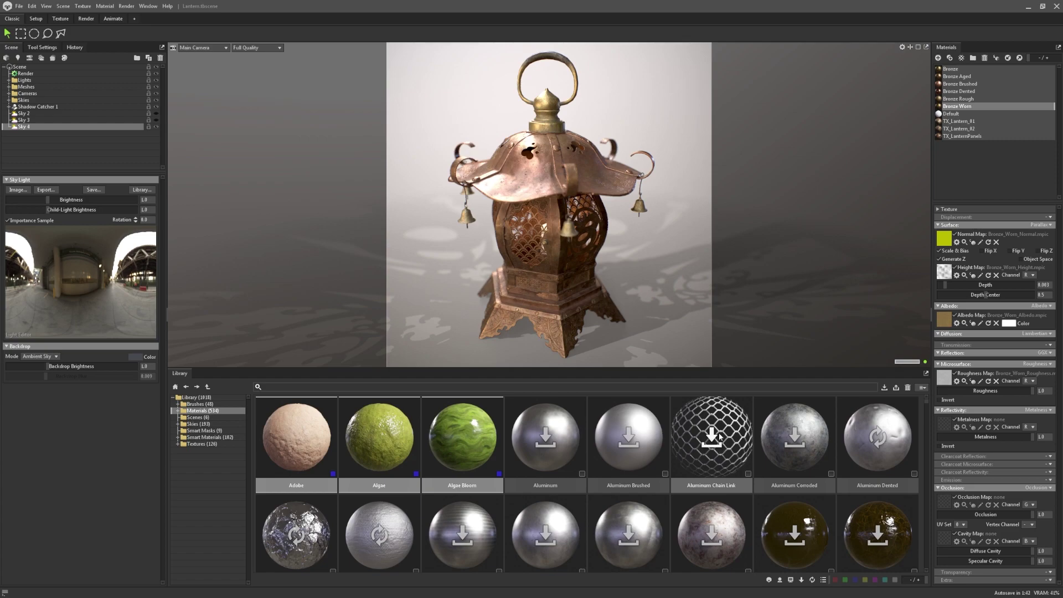
pyautogui.moveTo(720, 437); pyautogui.dragTo(547, 440)
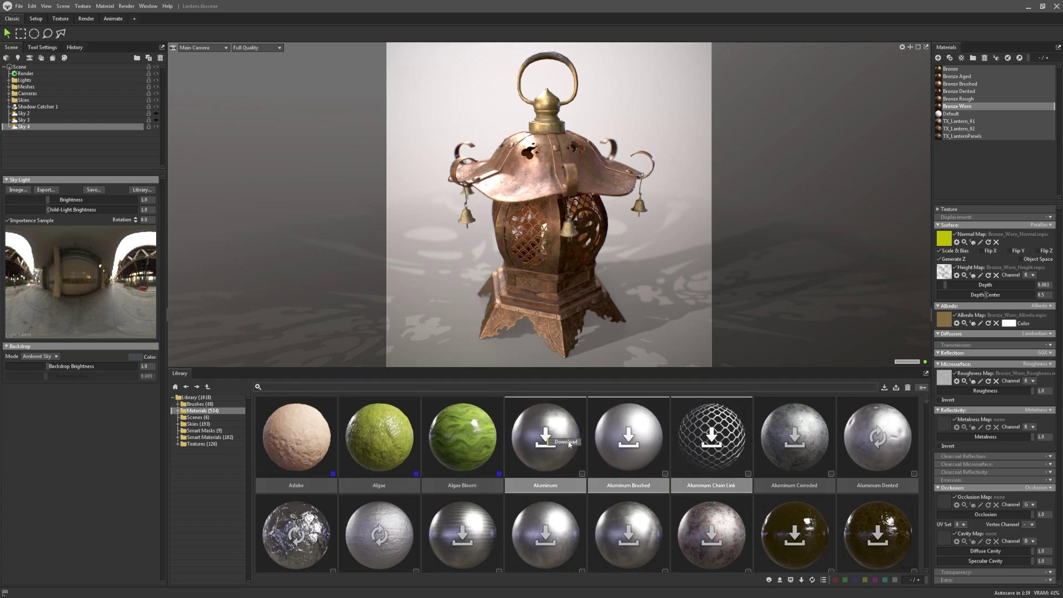
pyautogui.click(568, 442)
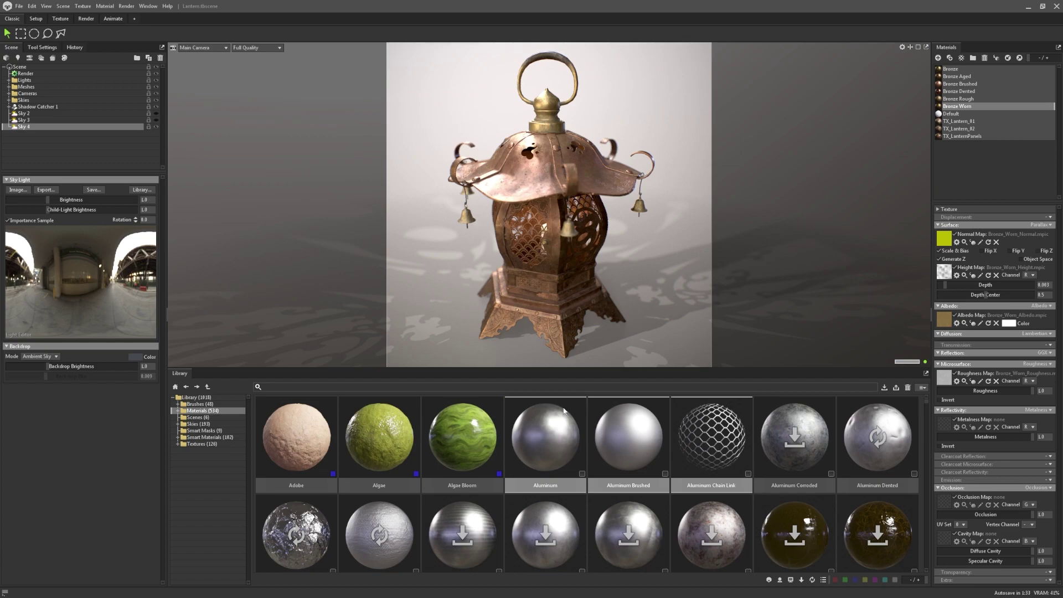
# Toggle the not-downloaded and pending-updates library filters on and back off
pyautogui.click(801, 580)
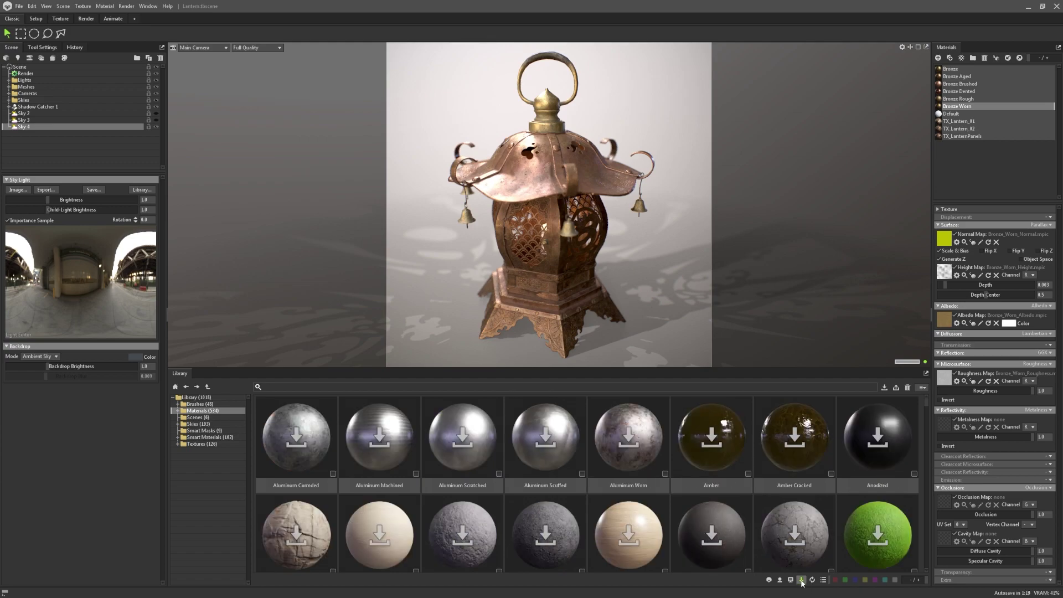
pyautogui.click(801, 581)
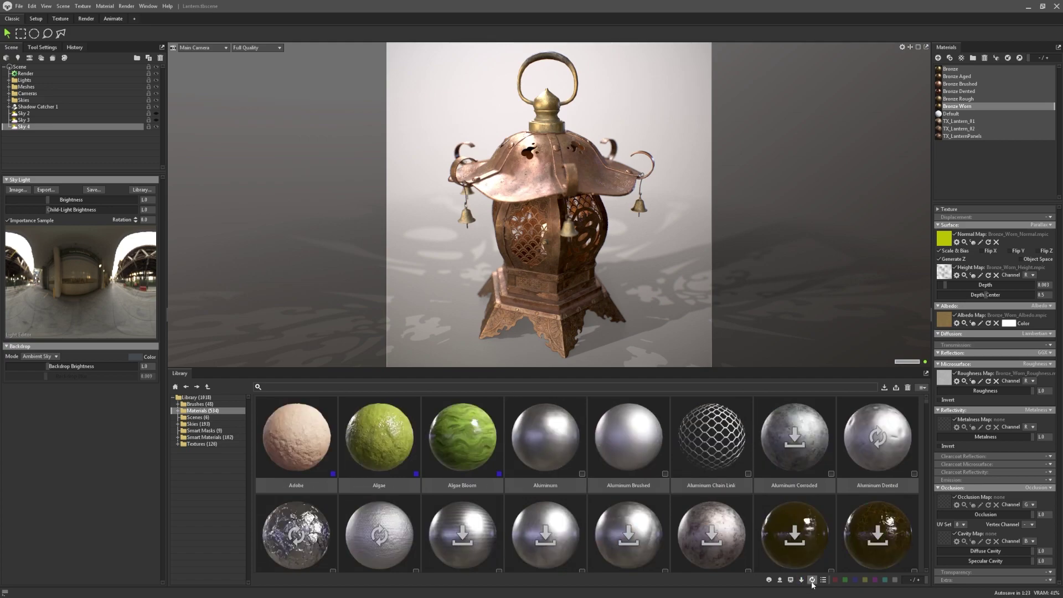
pyautogui.click(812, 581)
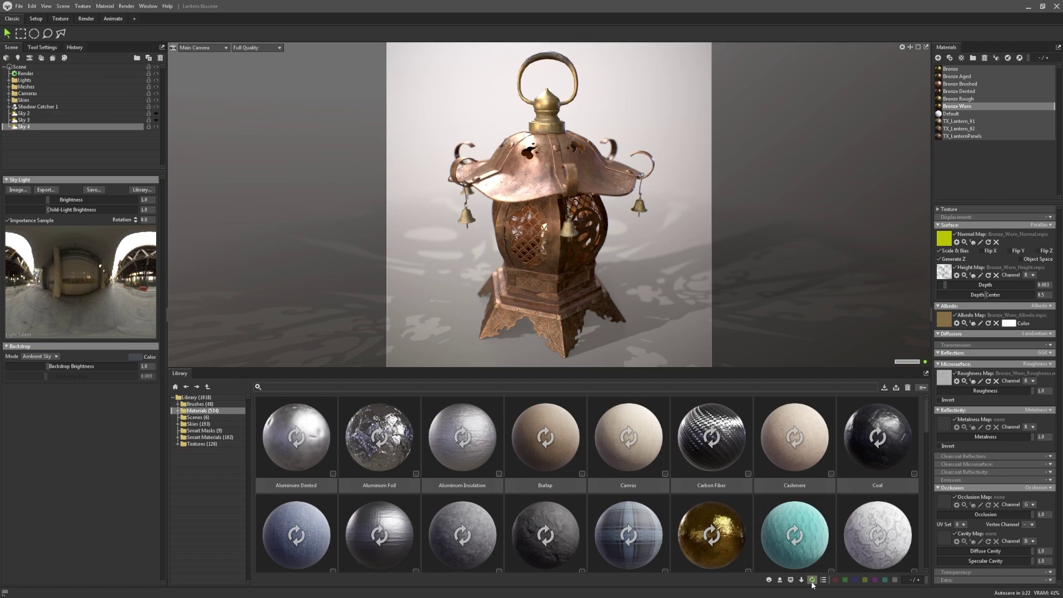
pyautogui.click(812, 581)
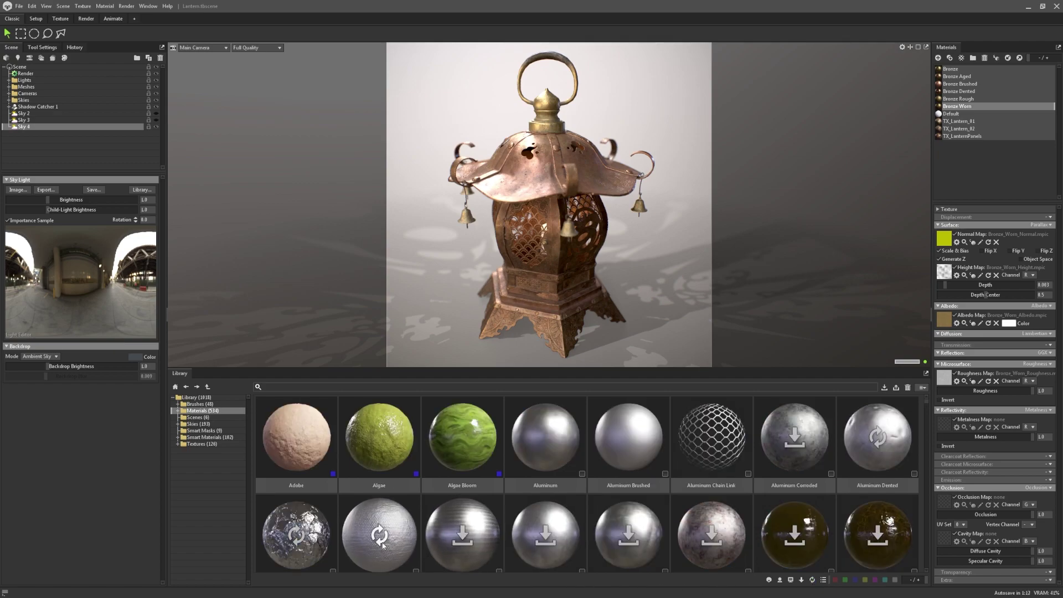
# Return to the Library's top level and toggle the flat asset view on, then off
pyautogui.click(207, 398)
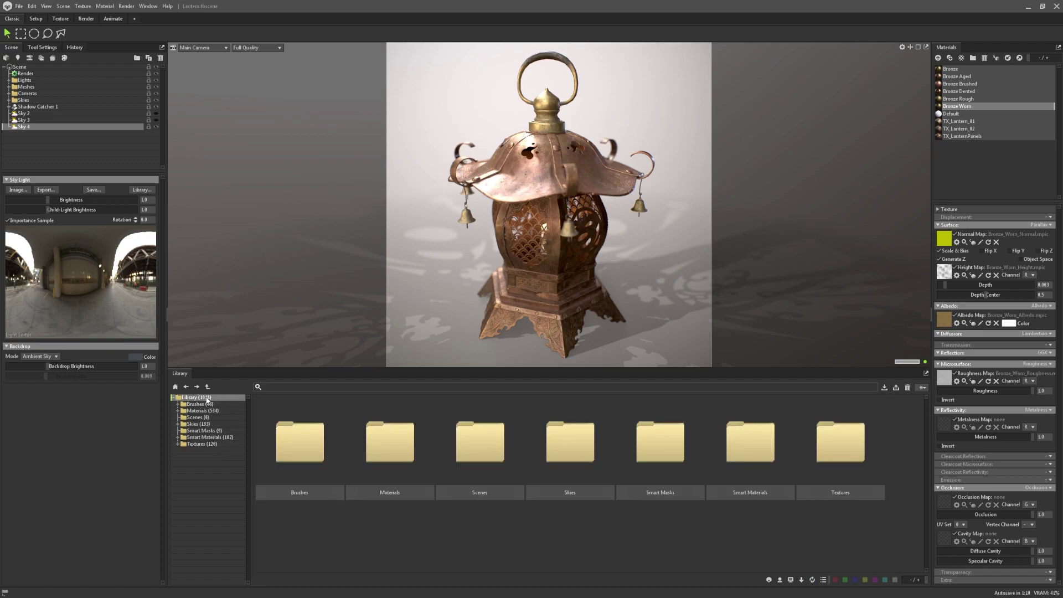
pyautogui.click(823, 581)
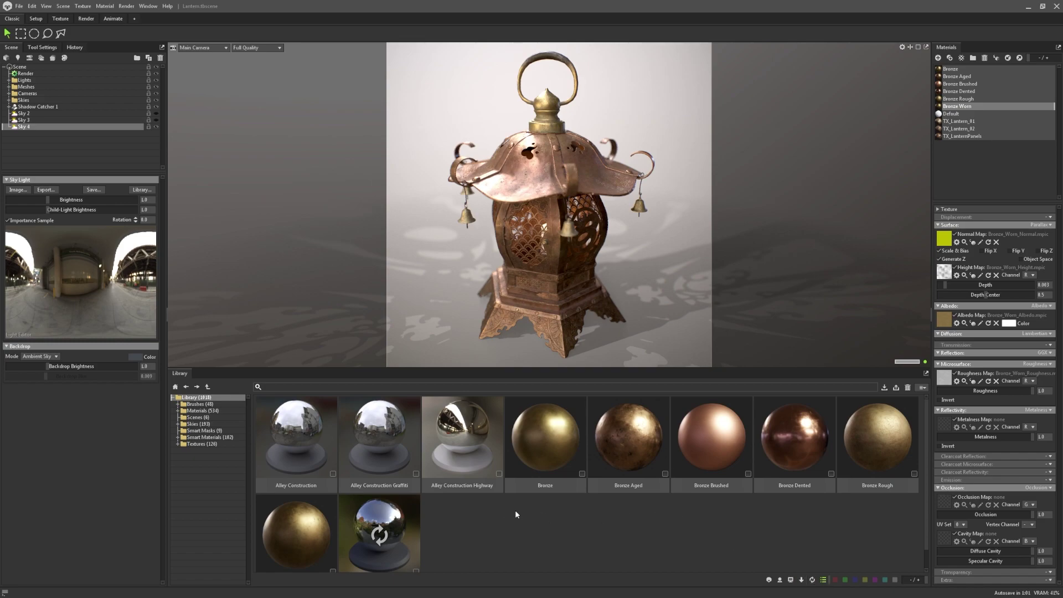
pyautogui.click(823, 580)
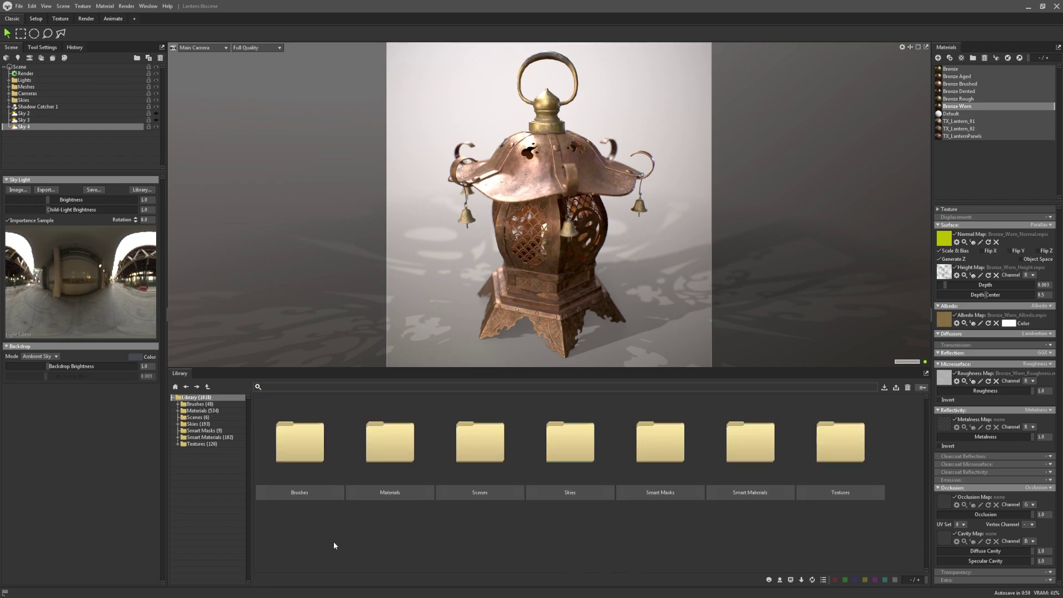
# Open Smart Materials, then view and close Aluminum Matte's properties
pyautogui.click(227, 437)
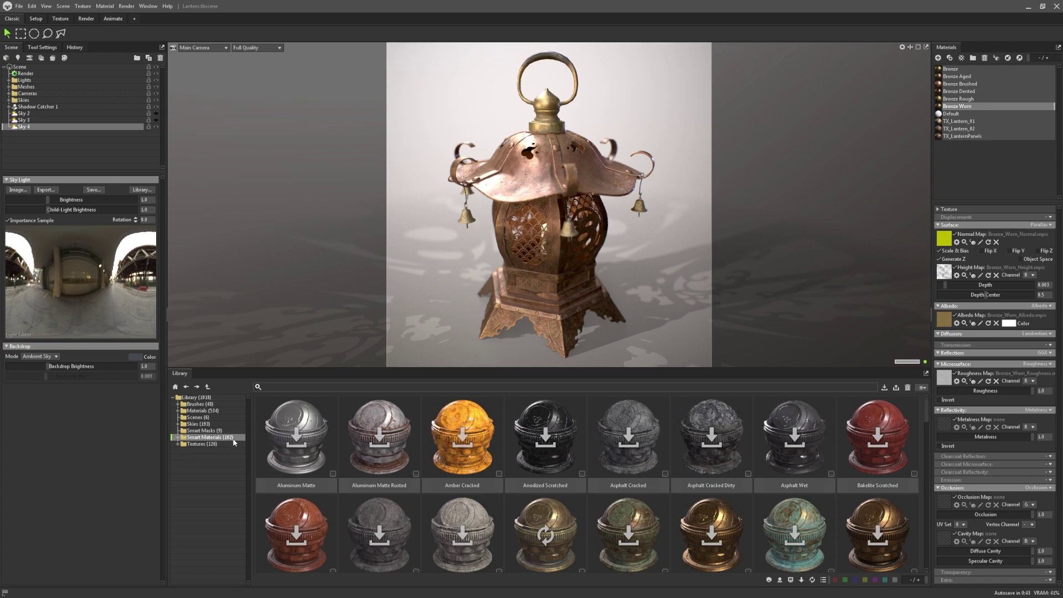
pyautogui.rightClick(308, 436)
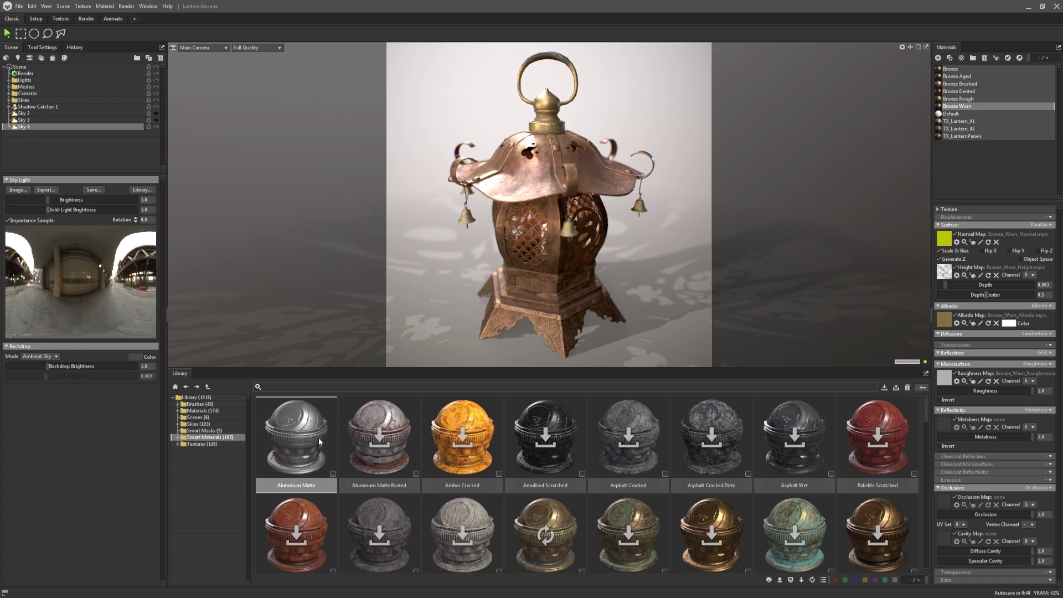
pyautogui.rightClick(319, 441)
pyautogui.click(341, 449)
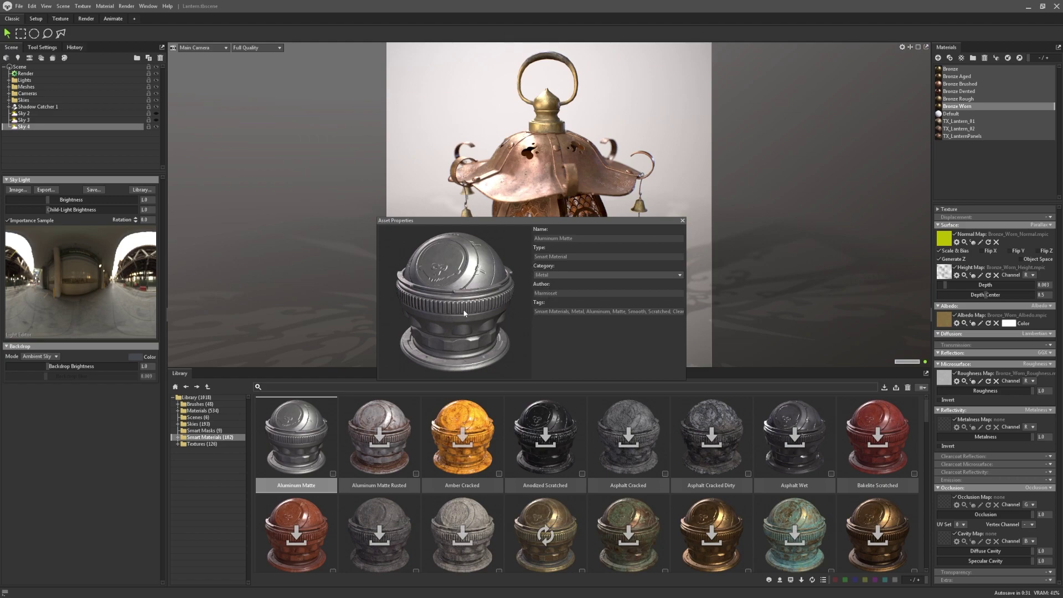
pyautogui.click(681, 221)
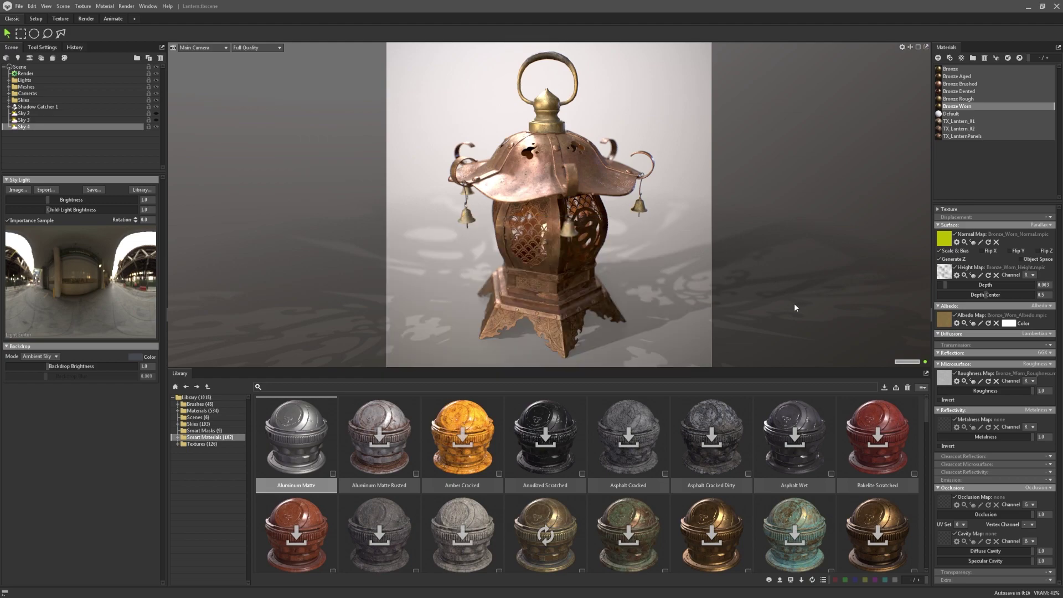
# Filter to user smart materials and rename one 'Antique Copper', tagged 'Metal, Antique, Copper'
pyautogui.click(780, 579)
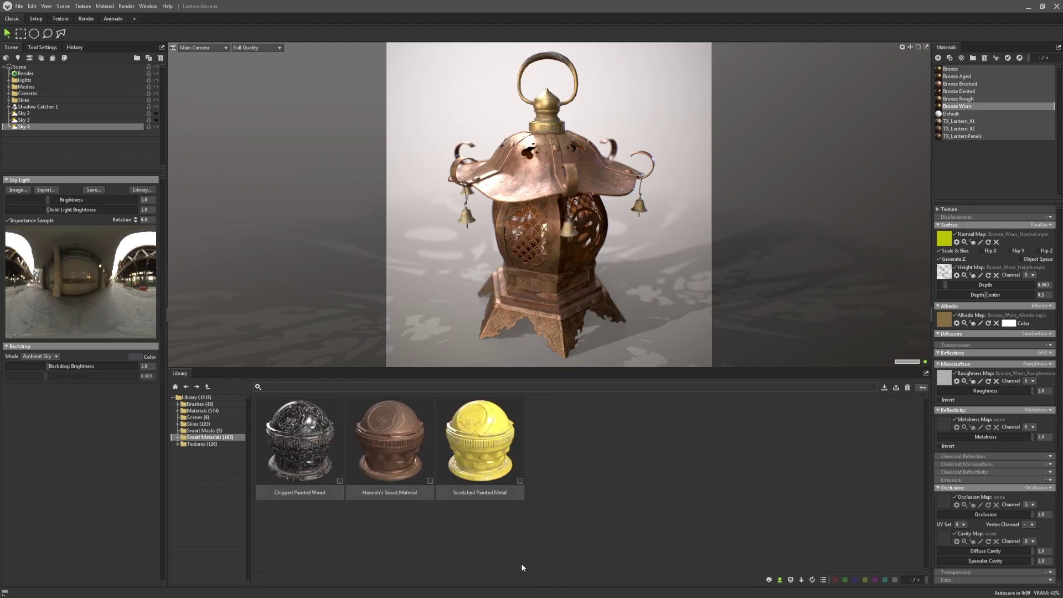
pyautogui.doubleClick(428, 450)
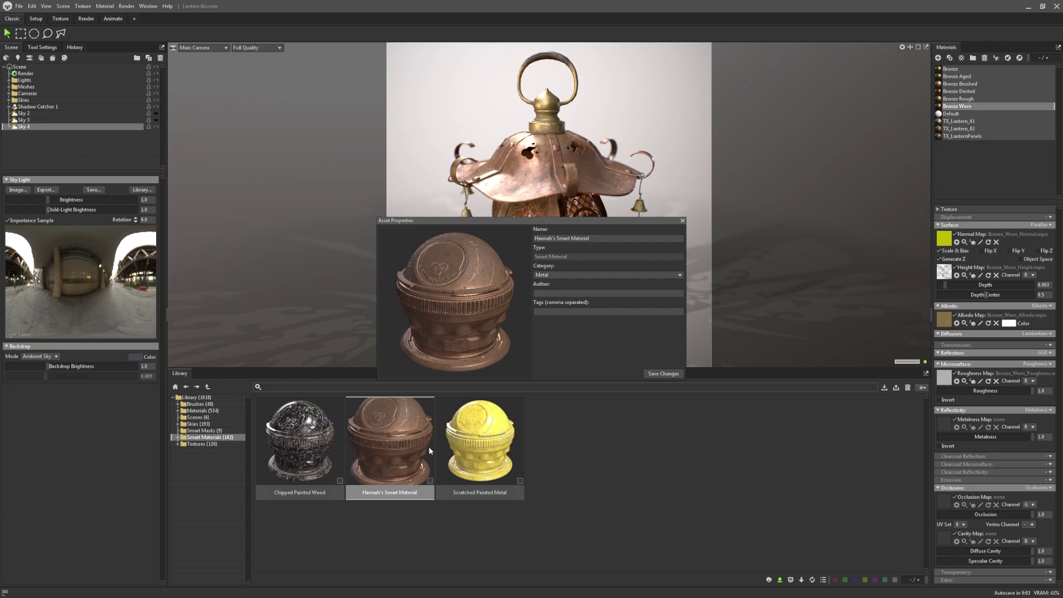
pyautogui.tripleClick(534, 238)
pyautogui.write('Antiq')
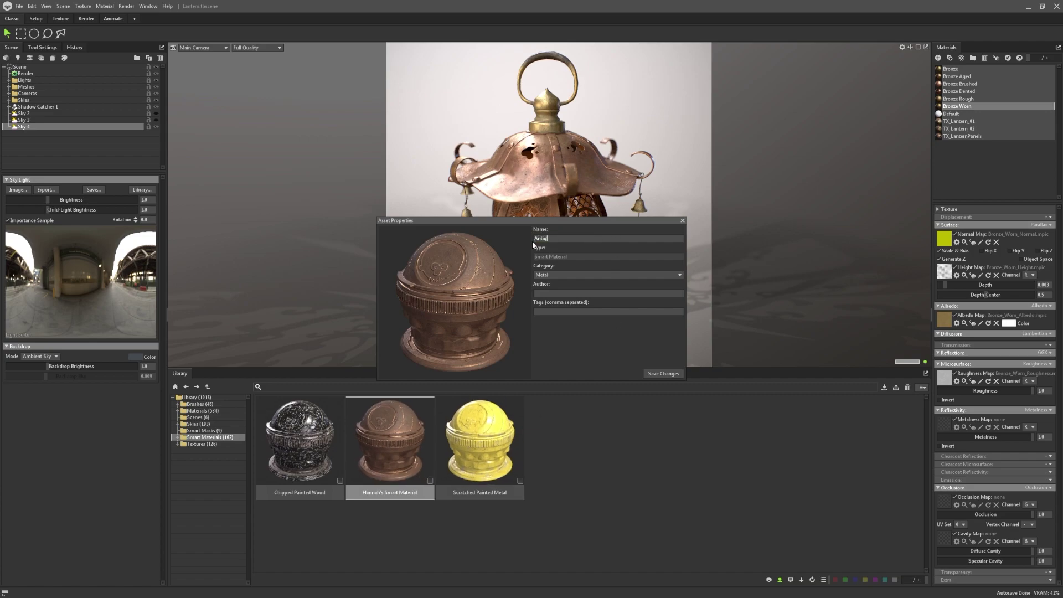
pyautogui.write('ue Copper')
pyautogui.click(558, 311)
pyautogui.write('Metal, Antique, Copper')
pyautogui.click(676, 377)
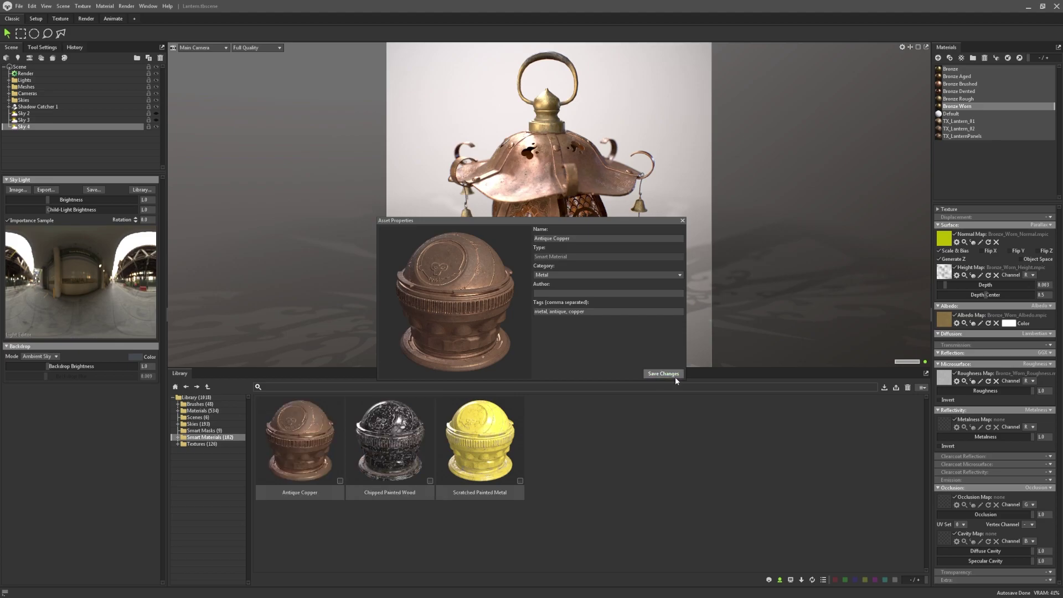